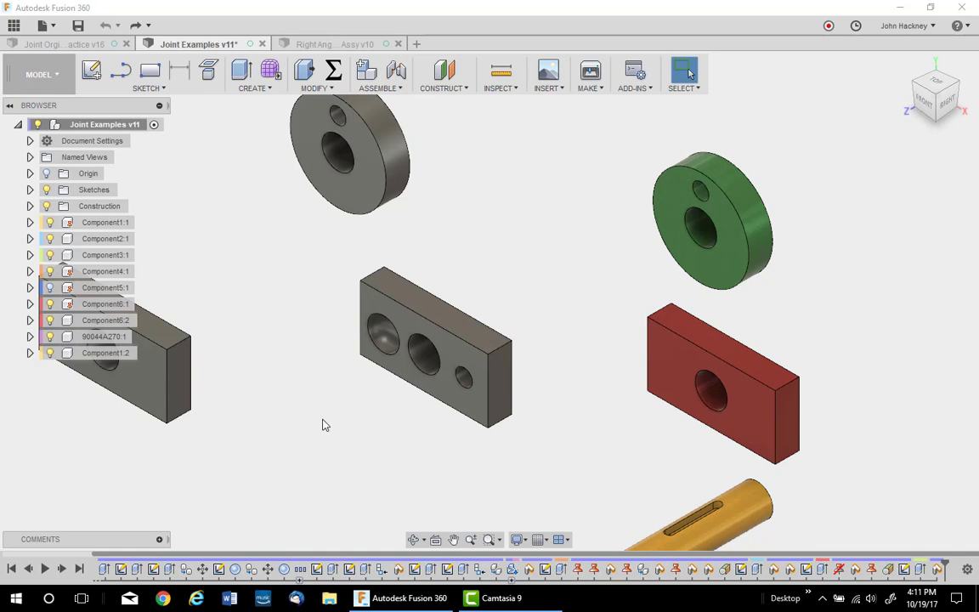
Step: Join the red block's top front edge to the three-hole gray block's top front edge with a revolute joint and swing the block
middle_drag(275, 349, 267, 338)
middle_drag(364, 300, 375, 331)
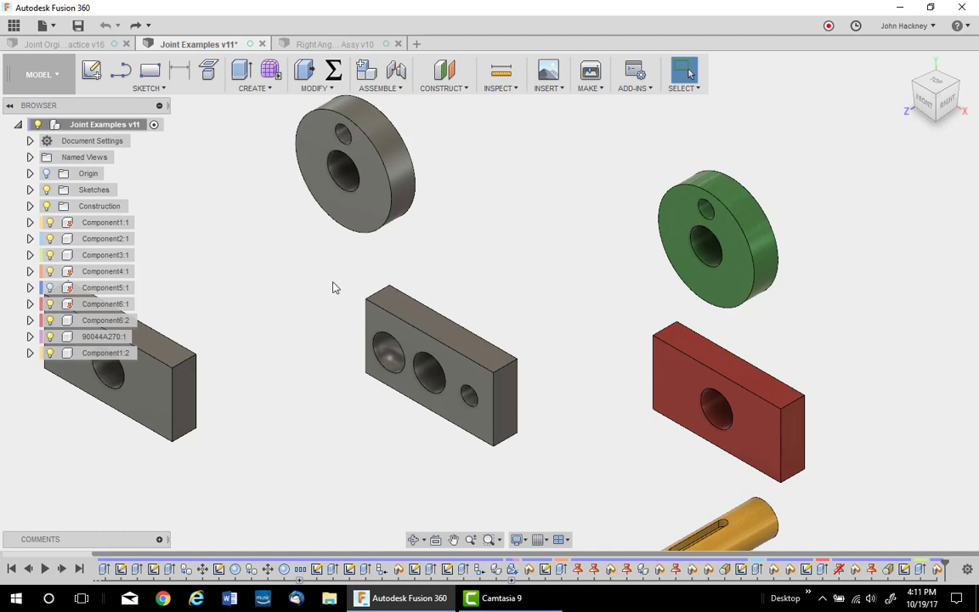
click(386, 88)
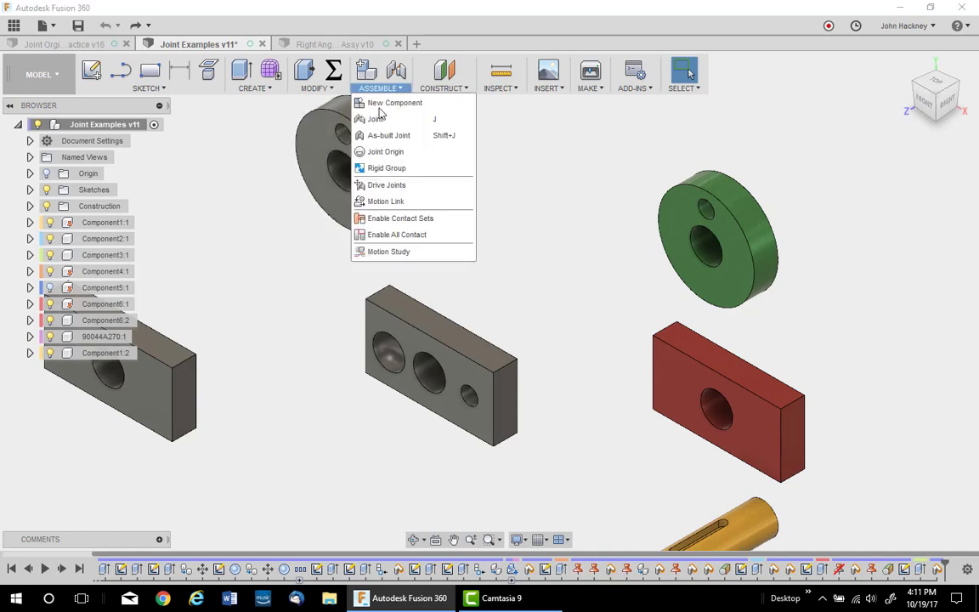
click(716, 371)
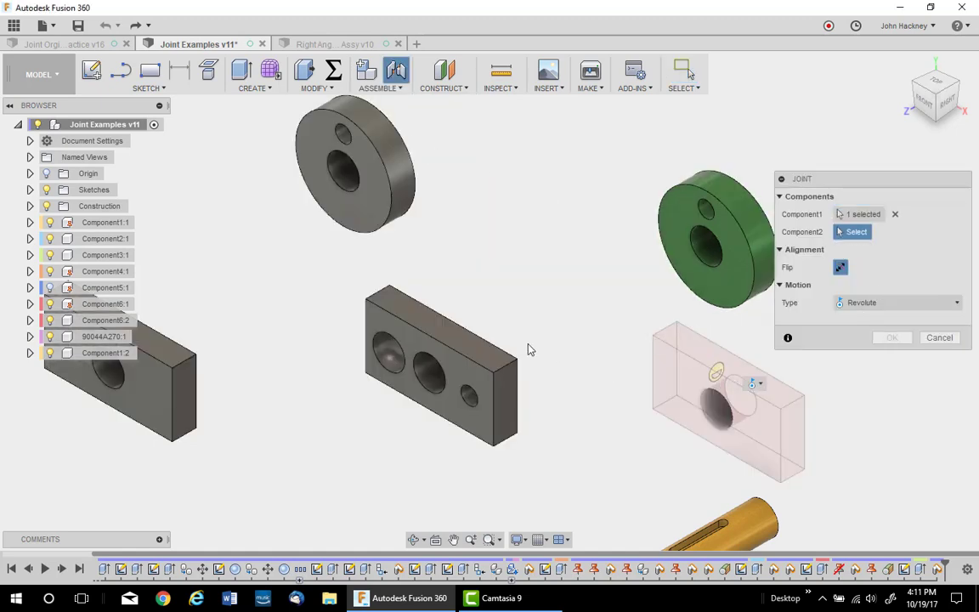
click(431, 339)
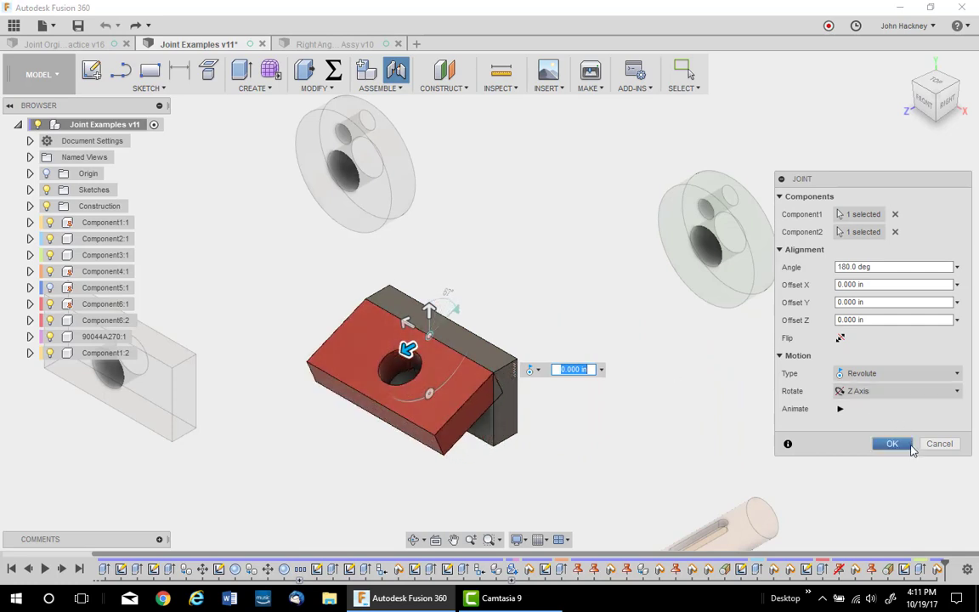
click(892, 444)
drag(390, 354, 304, 308)
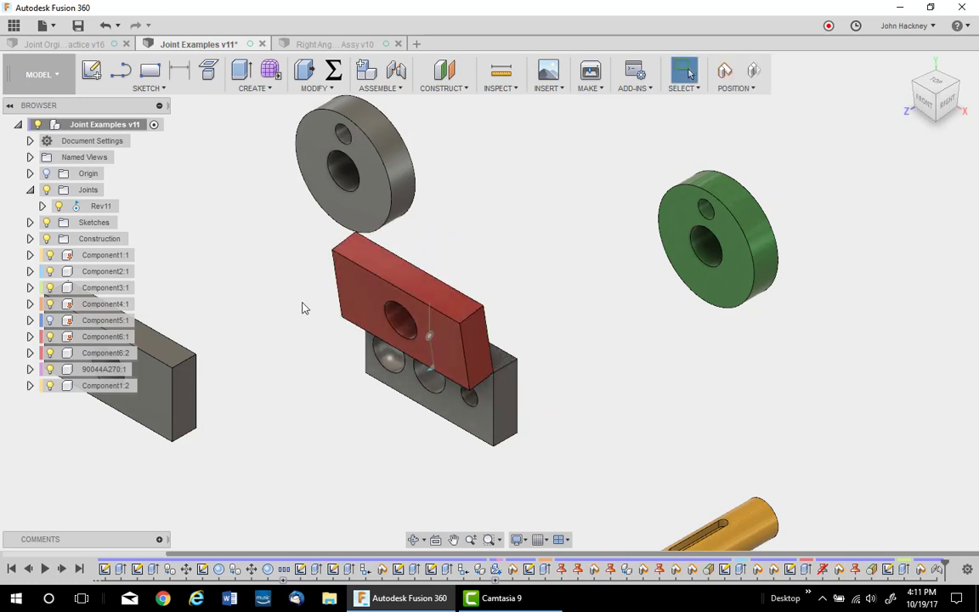
Step: Drive the red block's revolute joint to a rotation of -90 deg
right_click(104, 210)
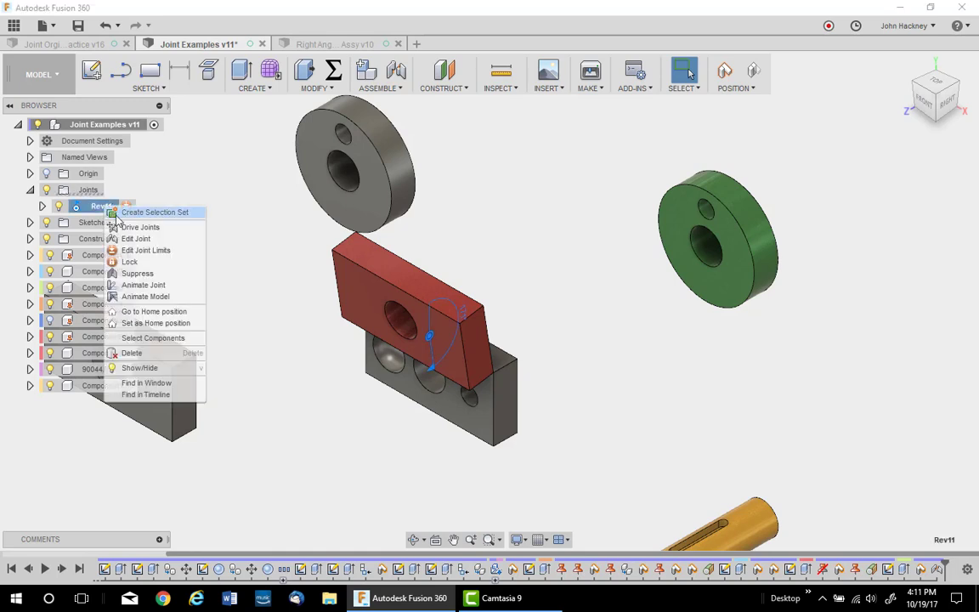
click(141, 224)
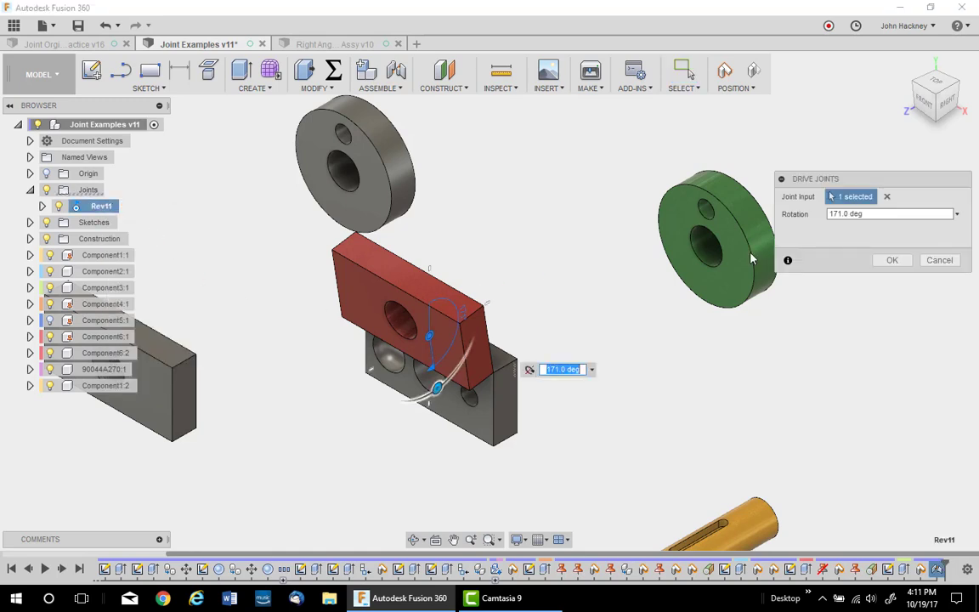
click(897, 213)
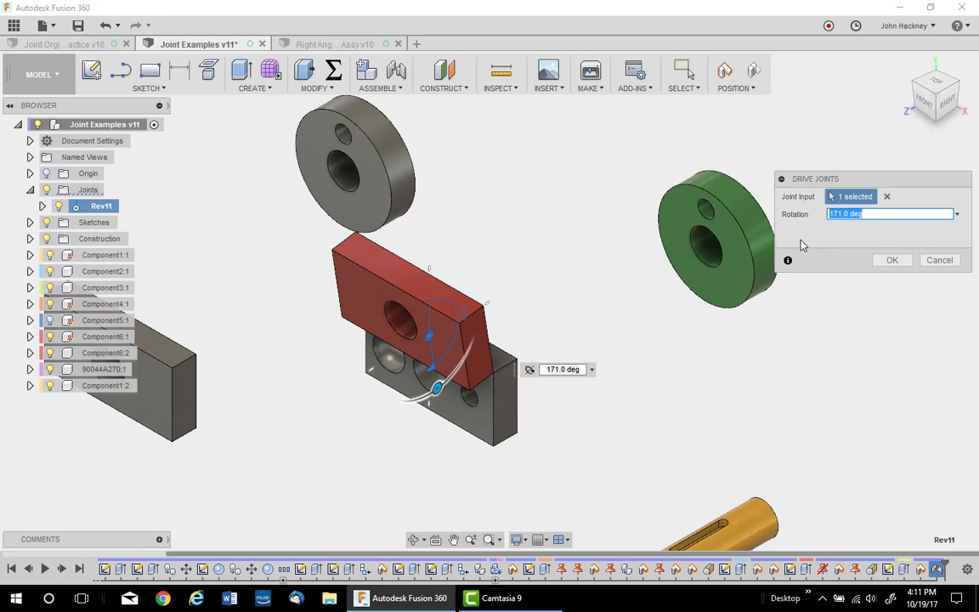
text(-90)
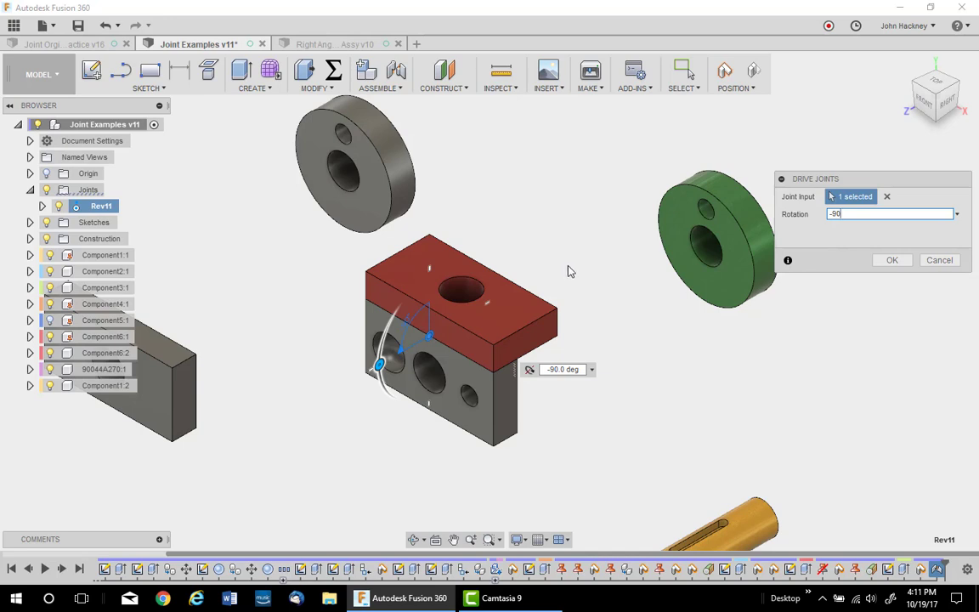
click(887, 262)
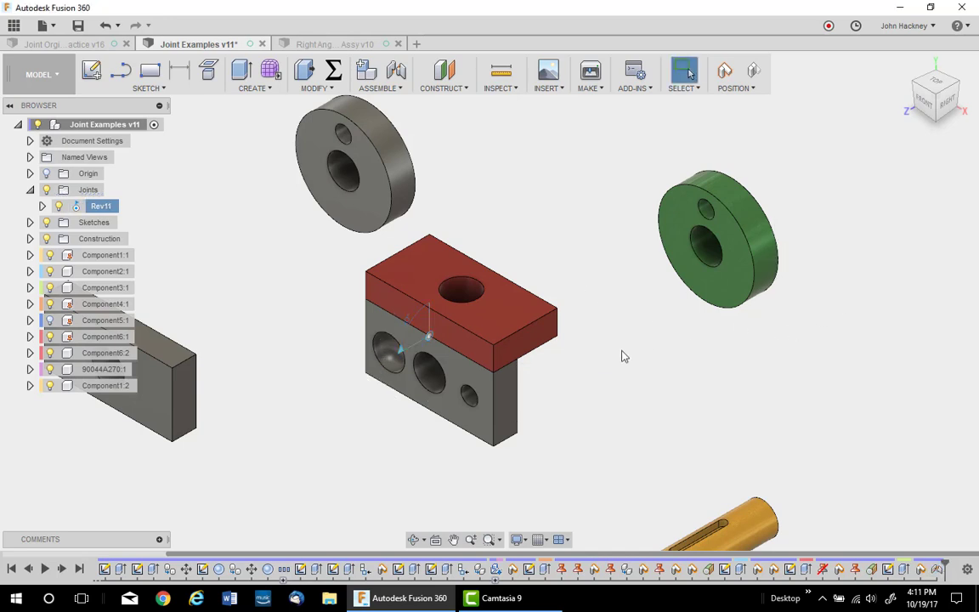
Step: Swing the red block about its revolute joint, and undo that rotation
right_click(86, 209)
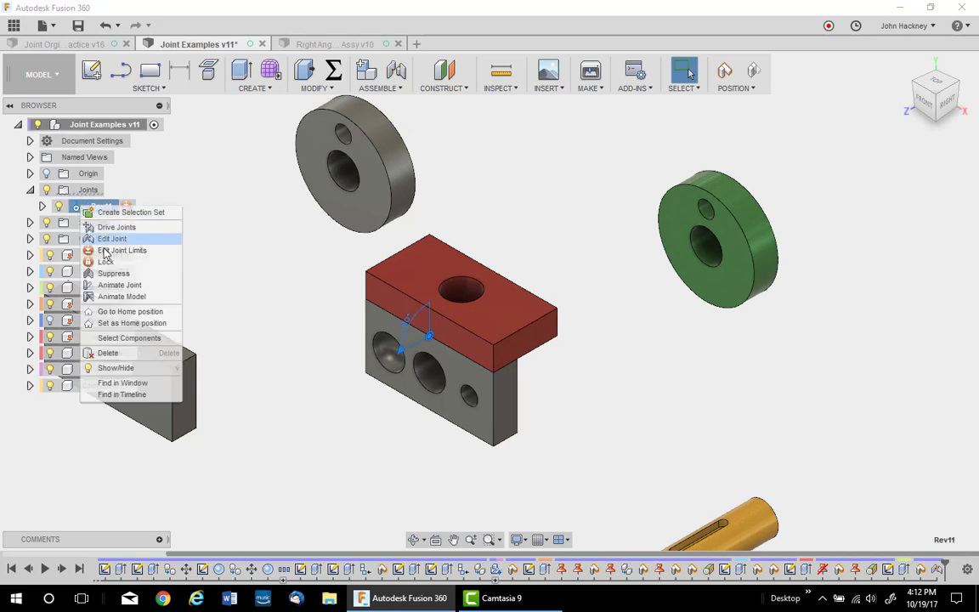
click(223, 264)
drag(418, 281, 343, 247)
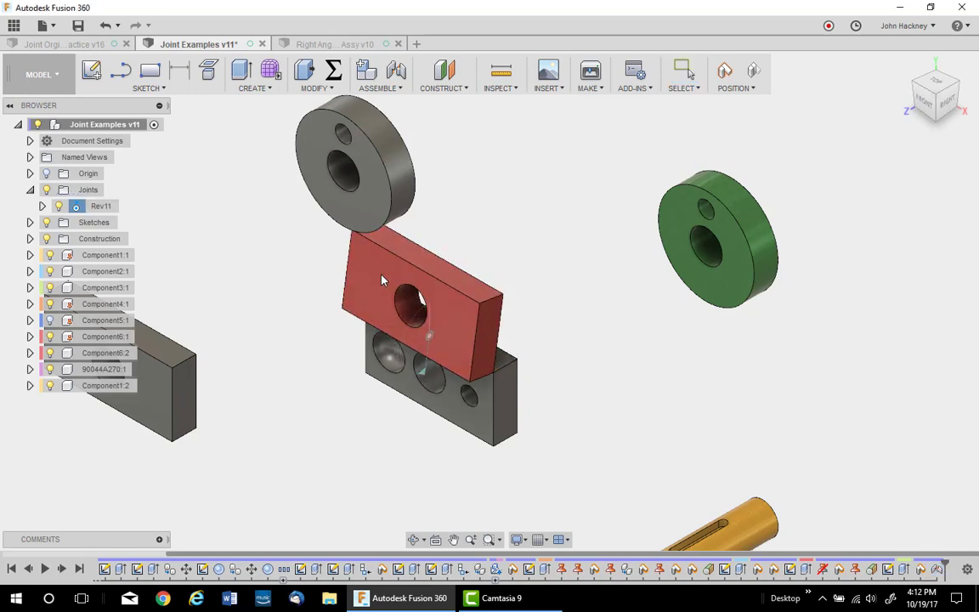
click(104, 24)
Step: Lock the red block's revolute joint and unlock it again
right_click(91, 206)
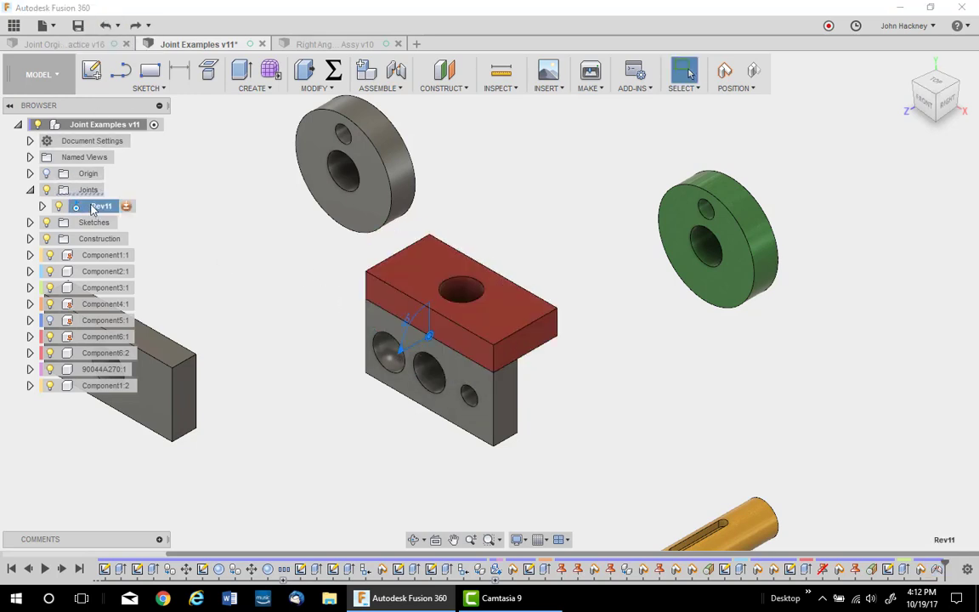
click(120, 263)
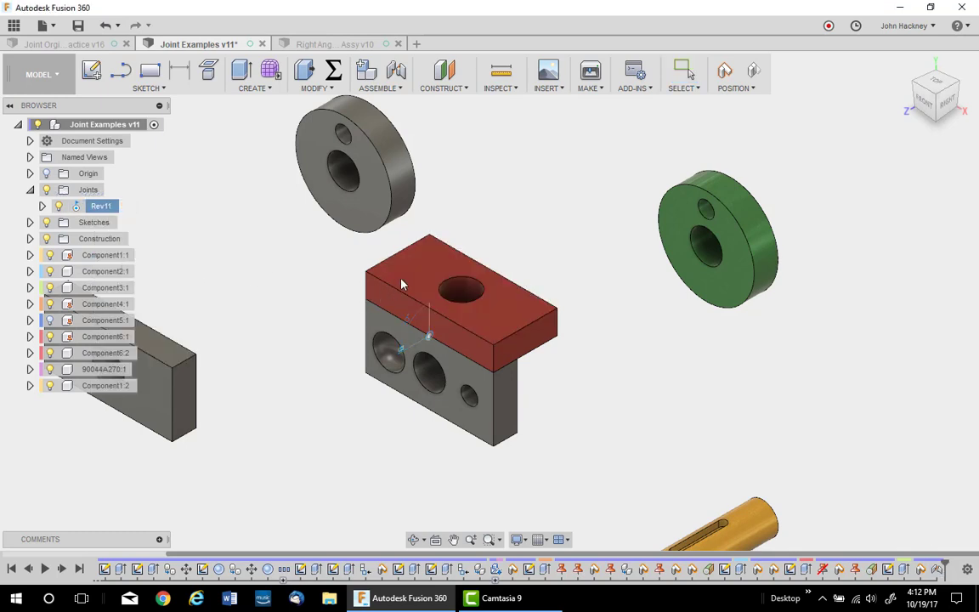
right_click(98, 208)
click(125, 253)
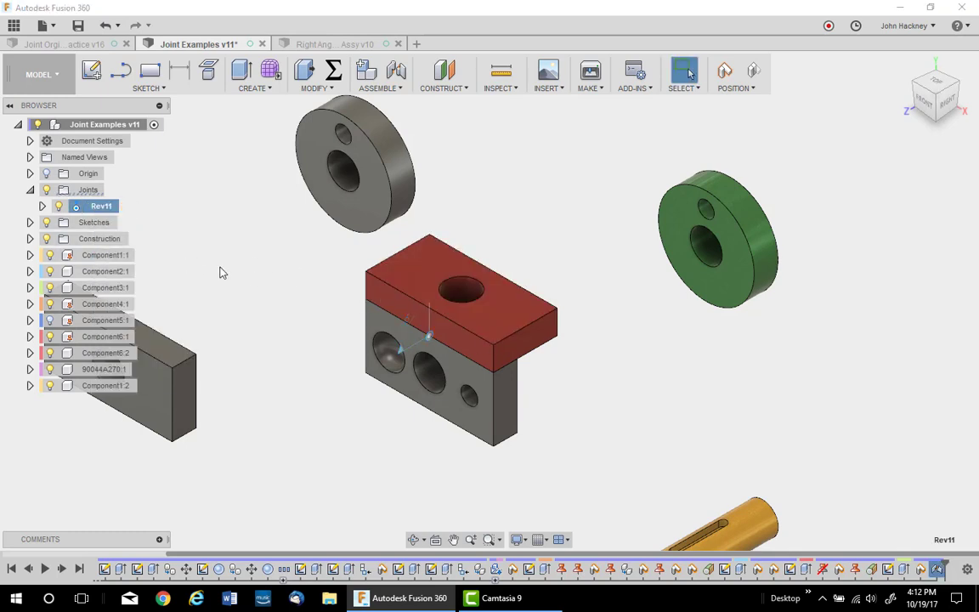
Step: Enable rotation limits on the revolute joint, with a minimum of -180 deg and a maximum of -90 deg
right_click(103, 209)
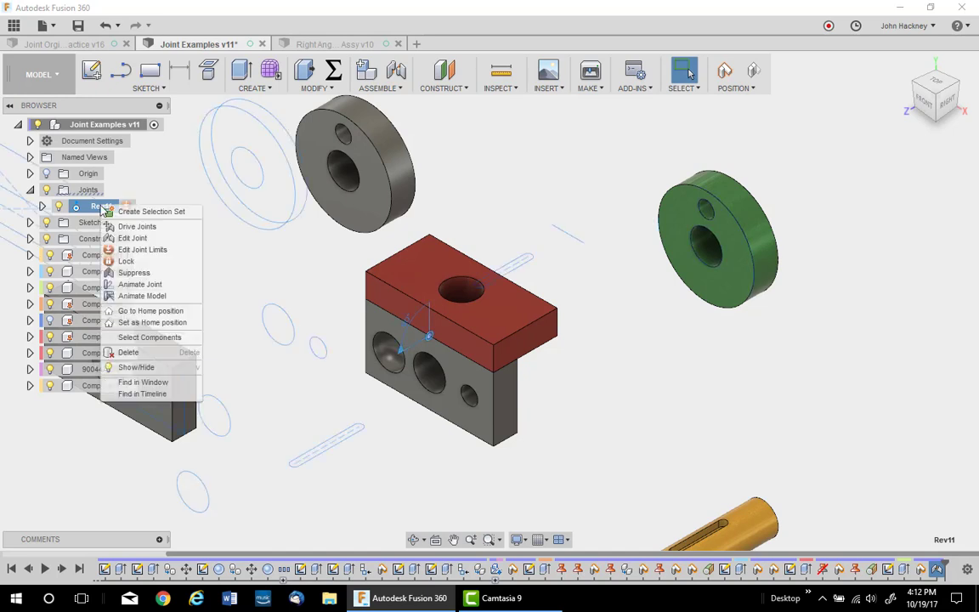
click(142, 260)
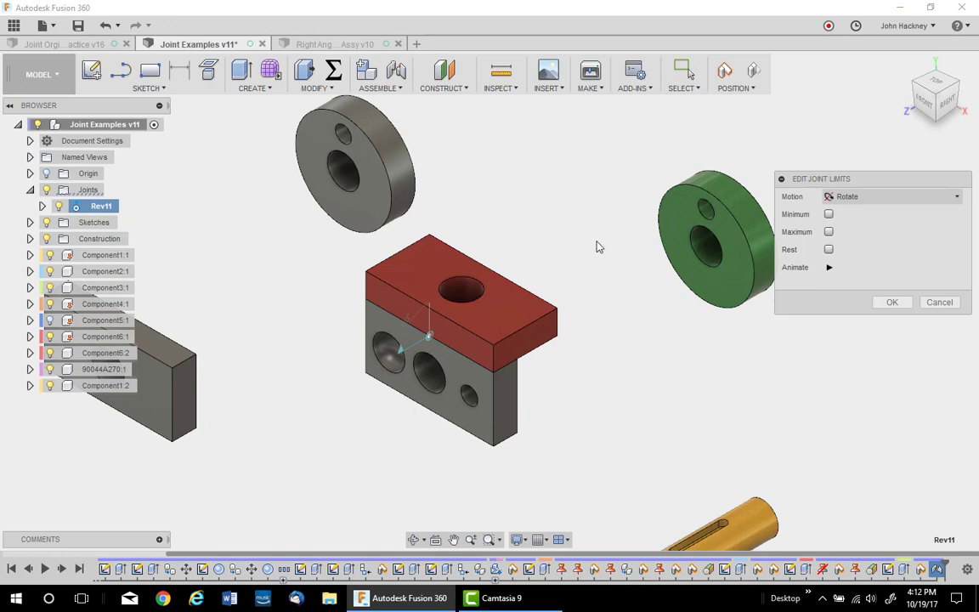
click(828, 214)
click(828, 249)
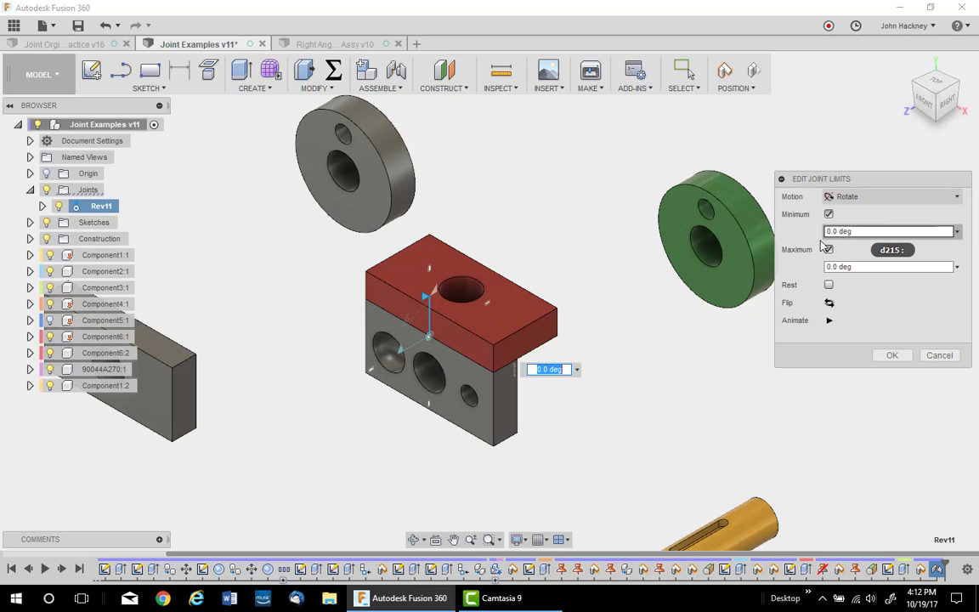
click(870, 230)
text(-180)
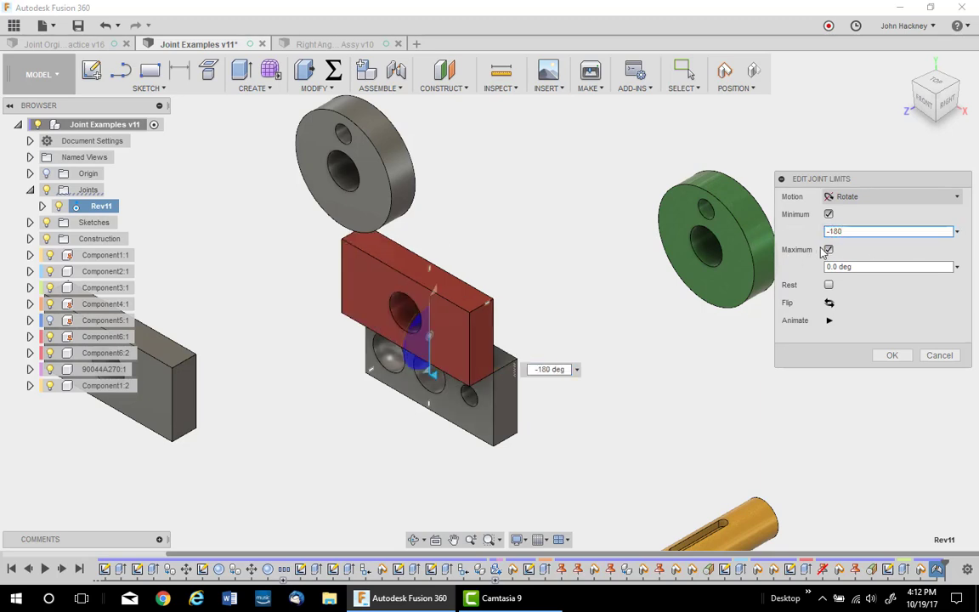
click(872, 266)
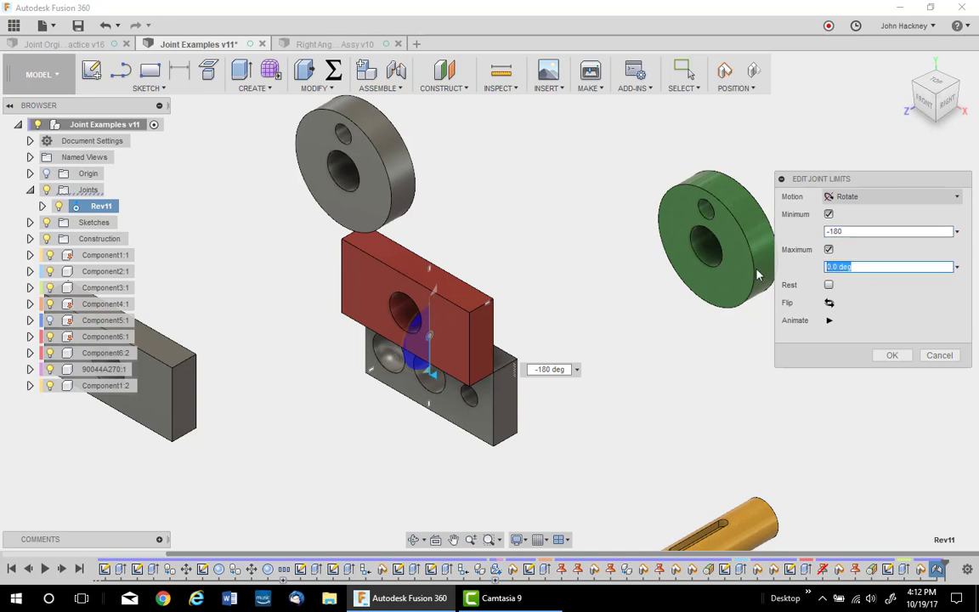
text(-90)
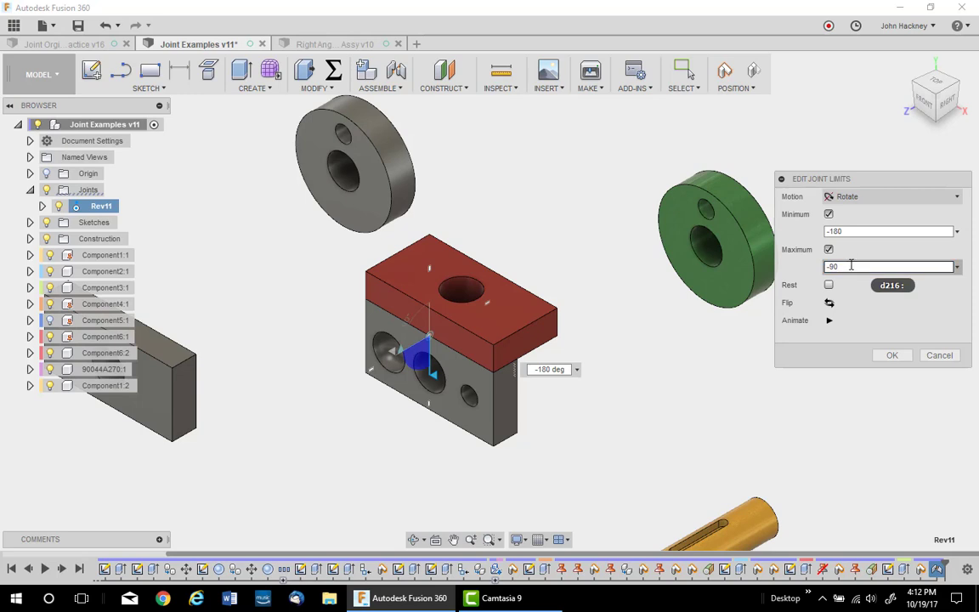
Step: Animate the limited rotation, flip the limit range twice, apply the limits and swing the red block within them
click(830, 320)
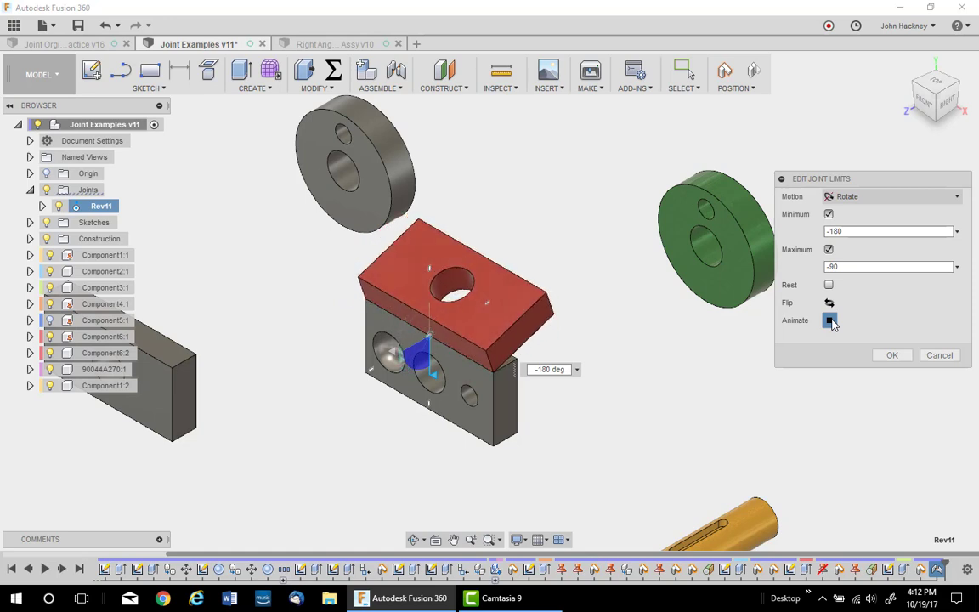
click(829, 304)
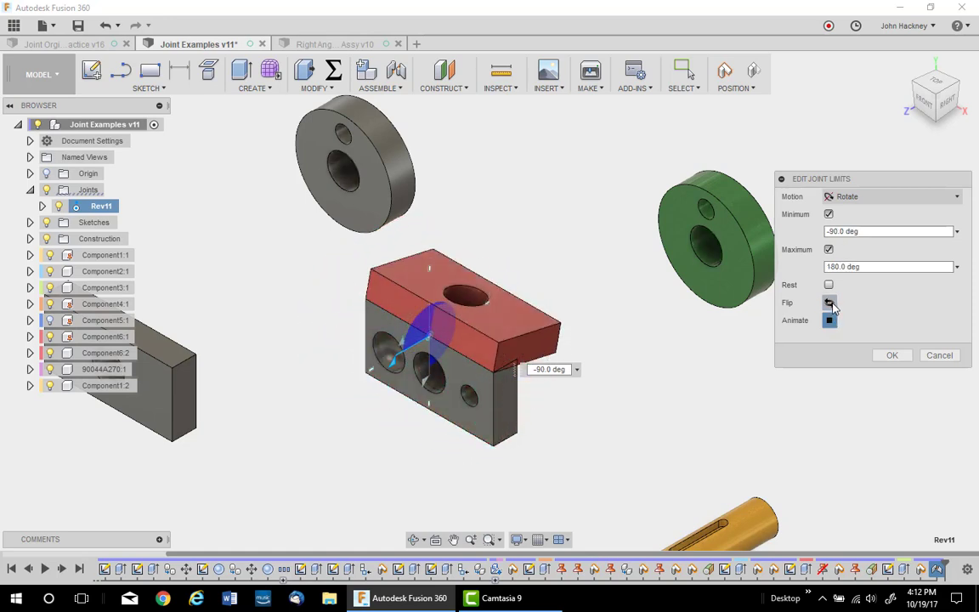
click(830, 303)
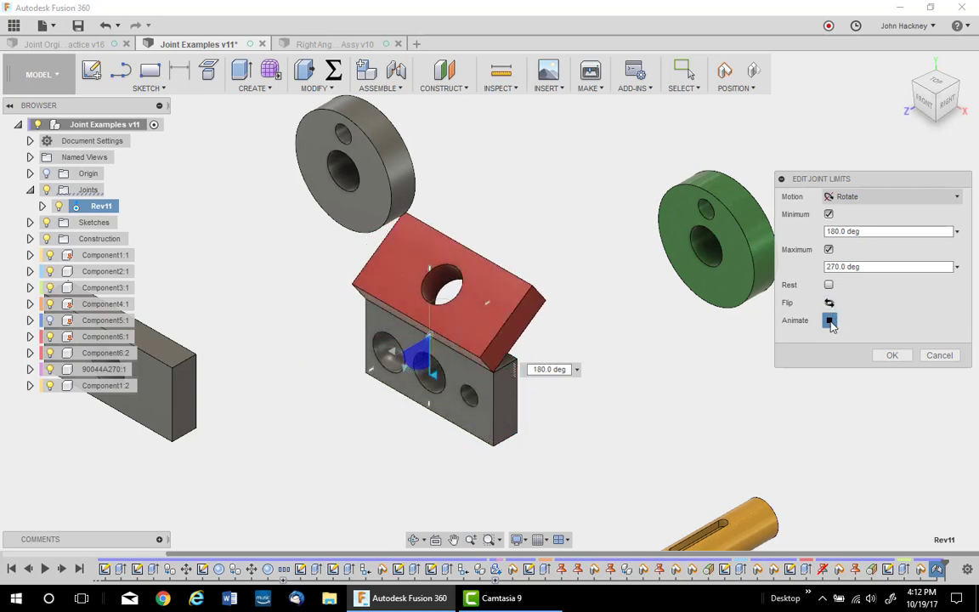
click(830, 322)
click(889, 355)
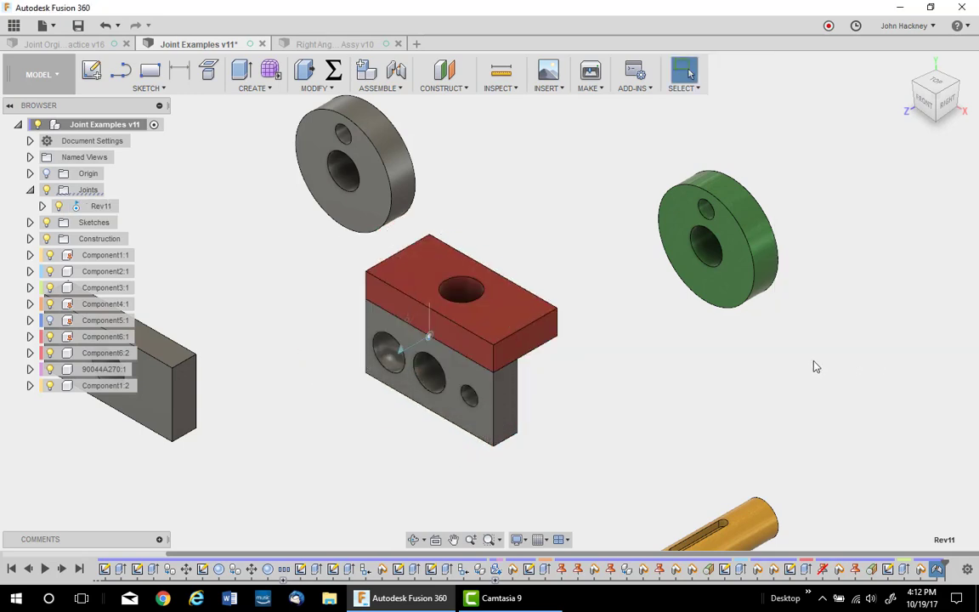
drag(531, 310, 491, 302)
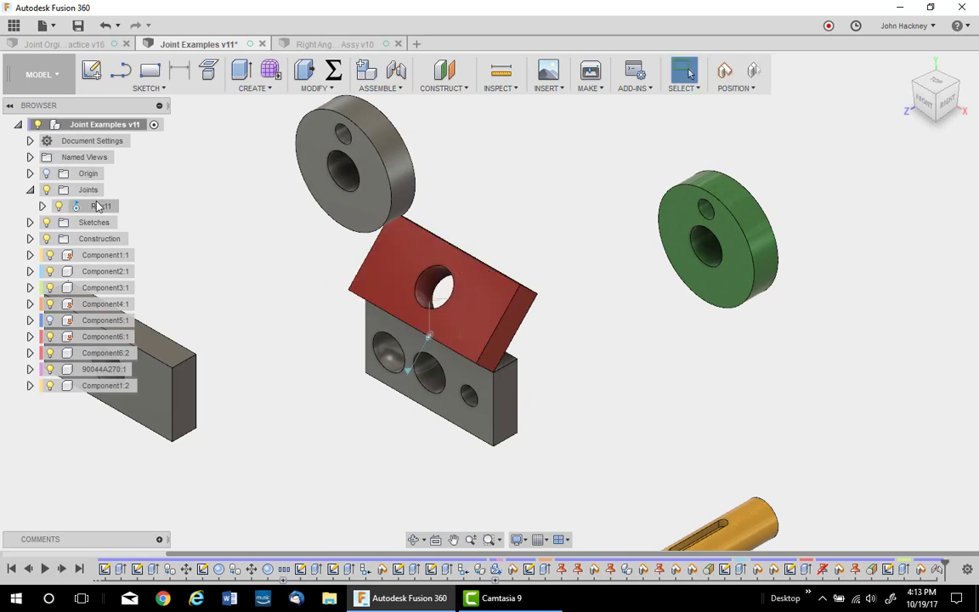
Step: Enable a rest position in the joint limits, set the minimum to -180 deg and rest to -90 deg, and swing the red block
click(125, 206)
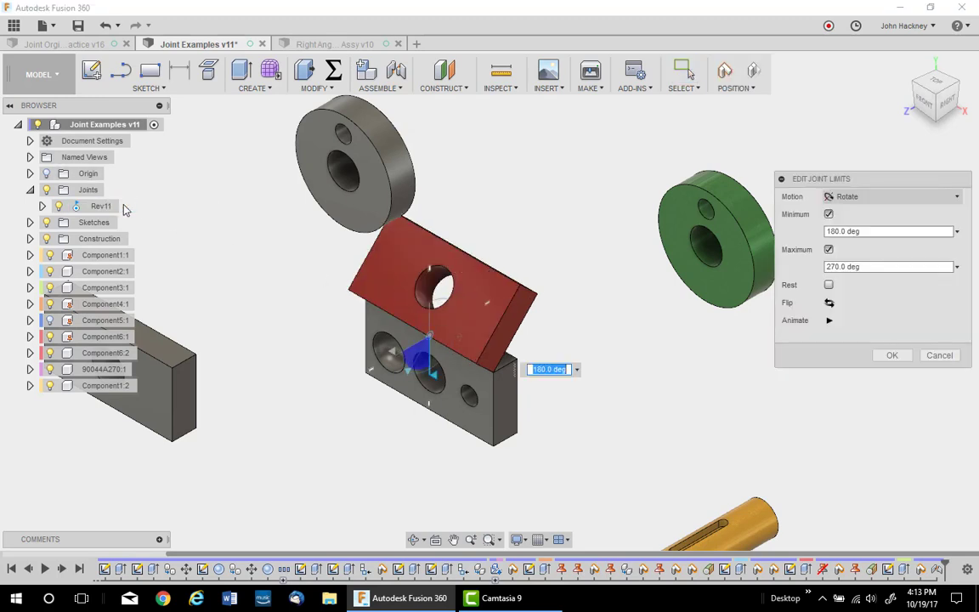
click(828, 284)
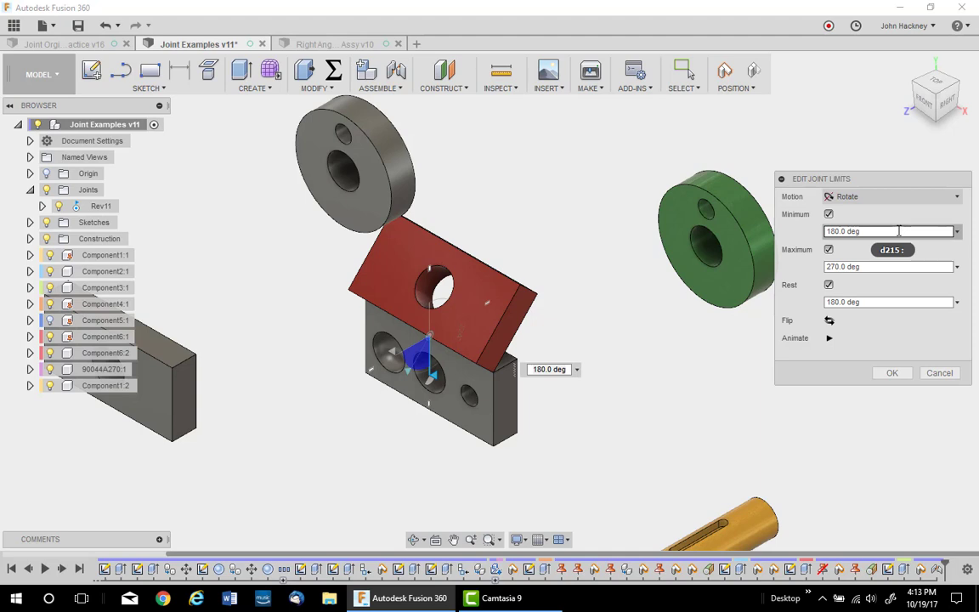
click(898, 231)
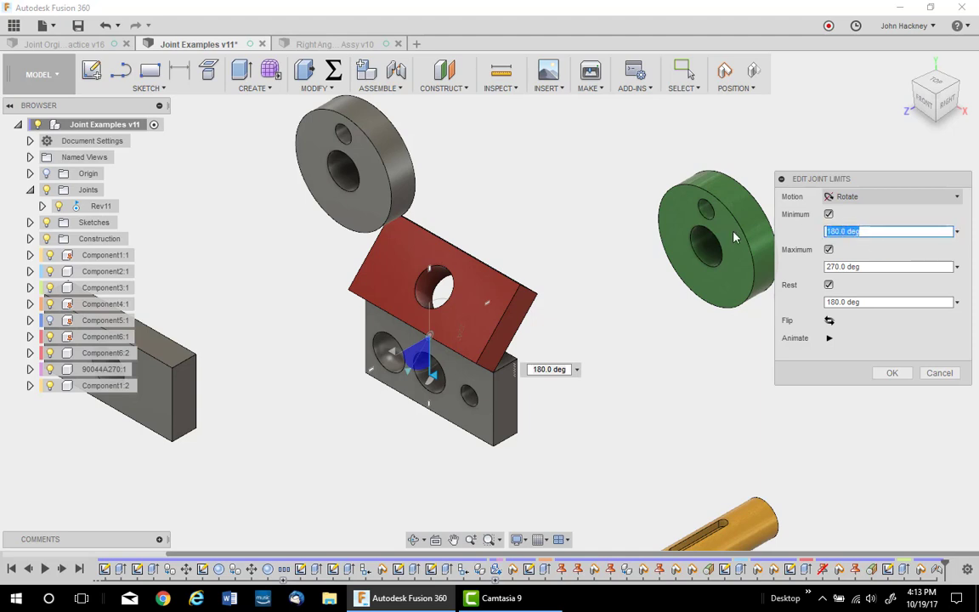
text(-180)
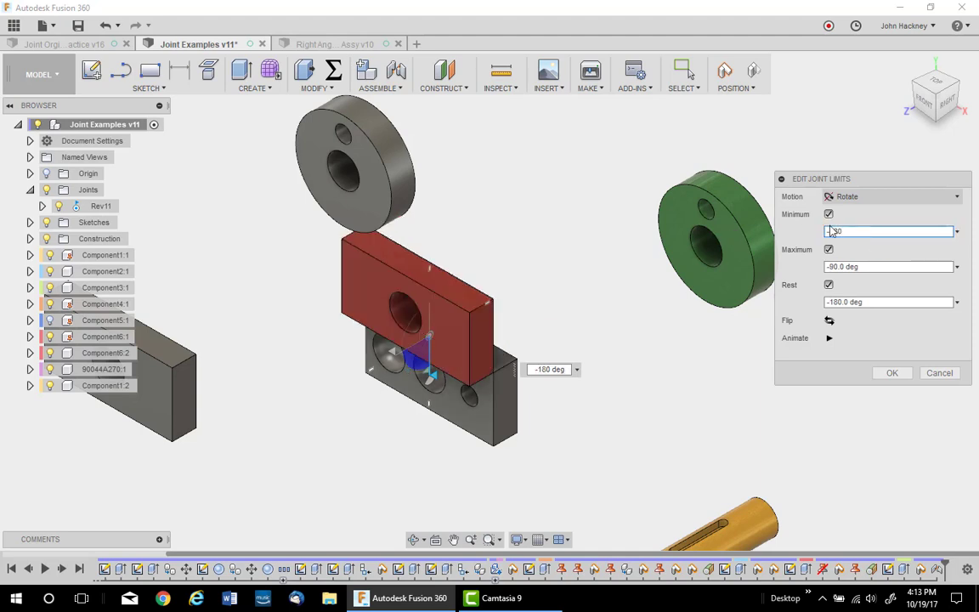
click(874, 300)
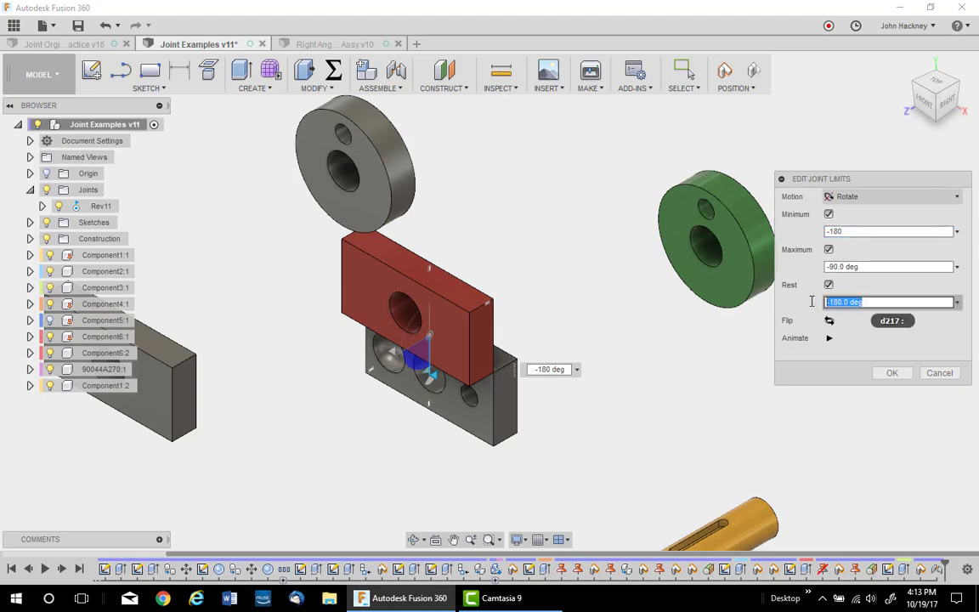
text(-90)
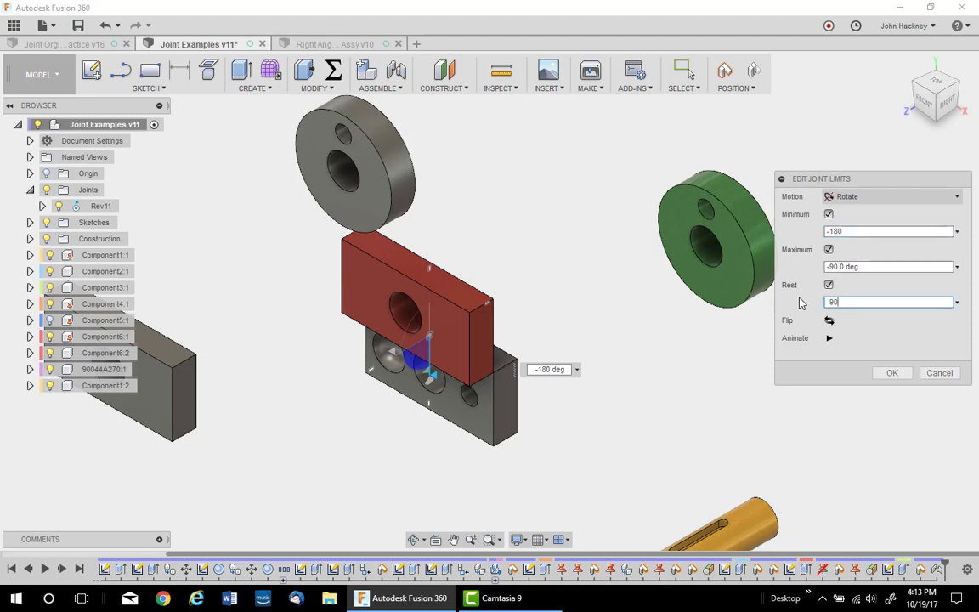
click(891, 375)
drag(465, 313, 360, 321)
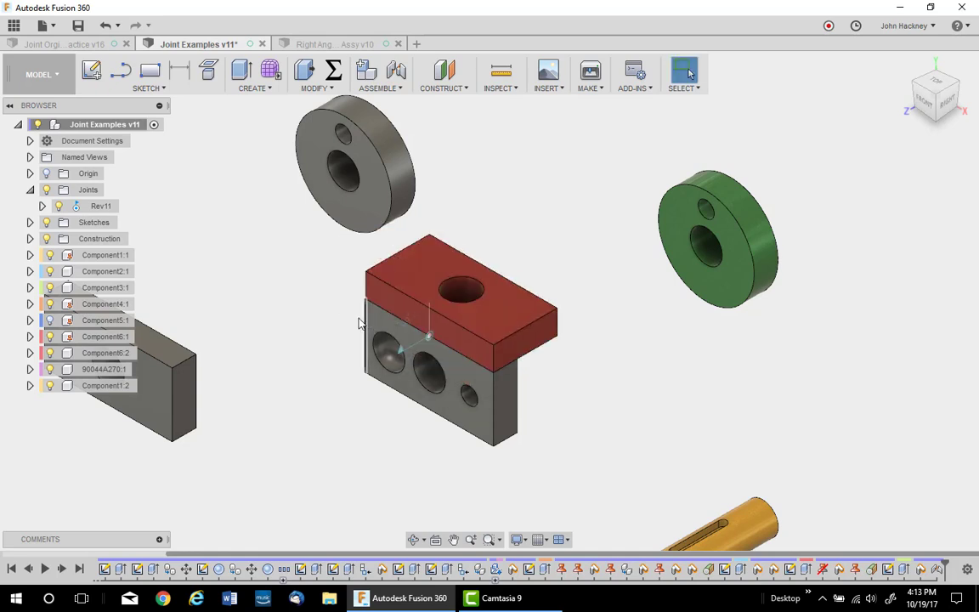
Step: Set the revolute joint's rest position to -135 deg in its limits and swing the red block about the joint
click(125, 206)
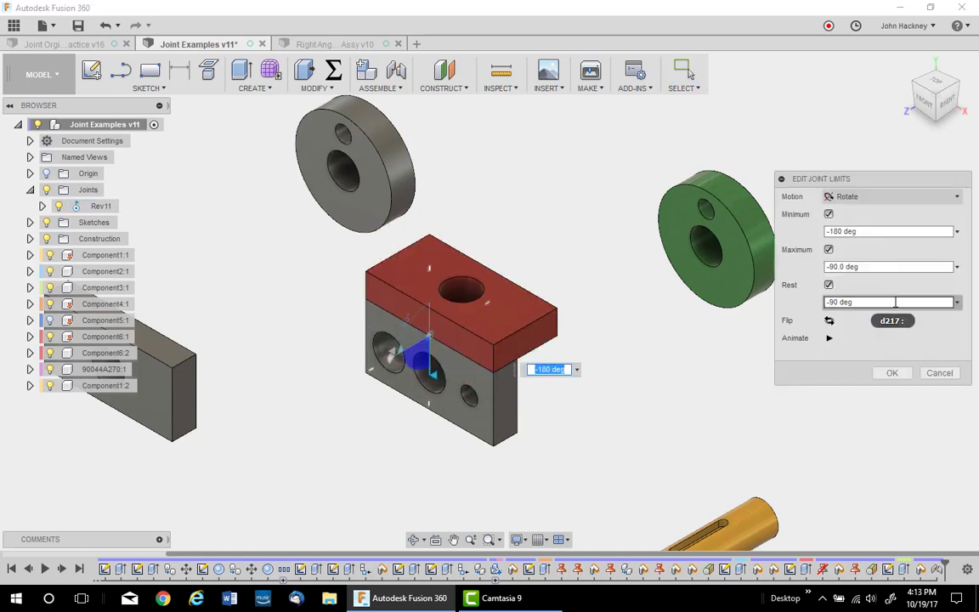
drag(891, 302, 776, 307)
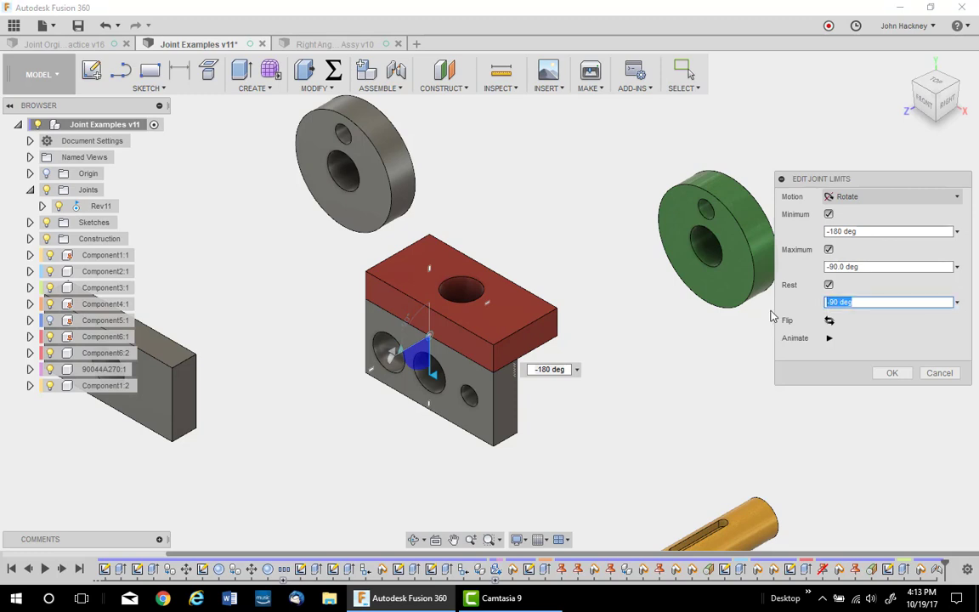
text(-135)
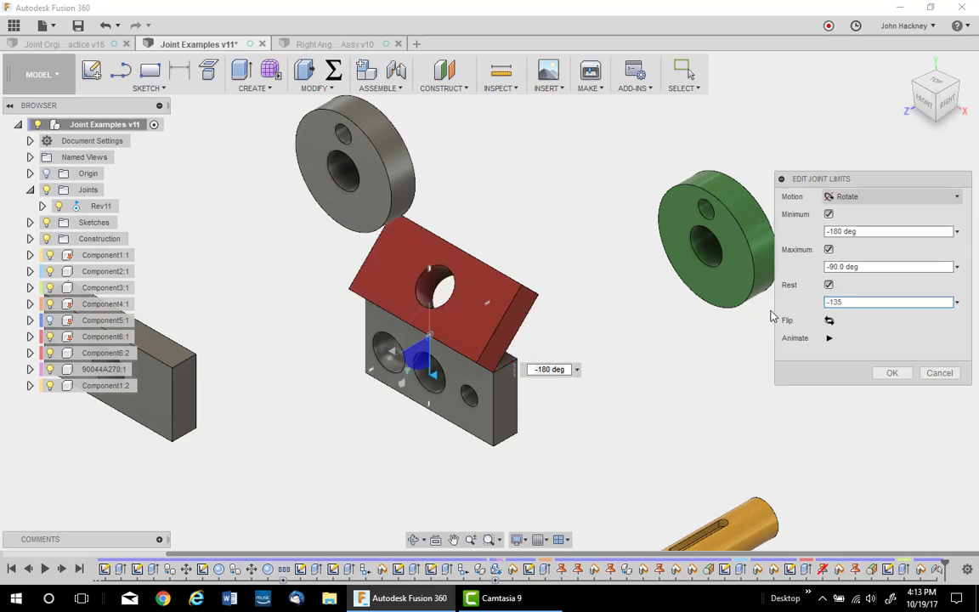
click(890, 372)
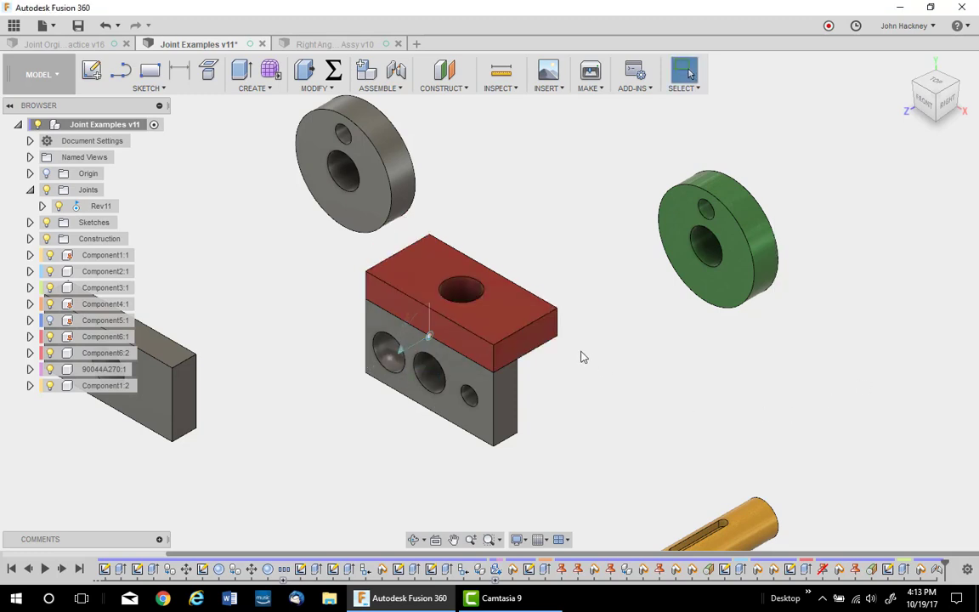
drag(523, 320, 443, 323)
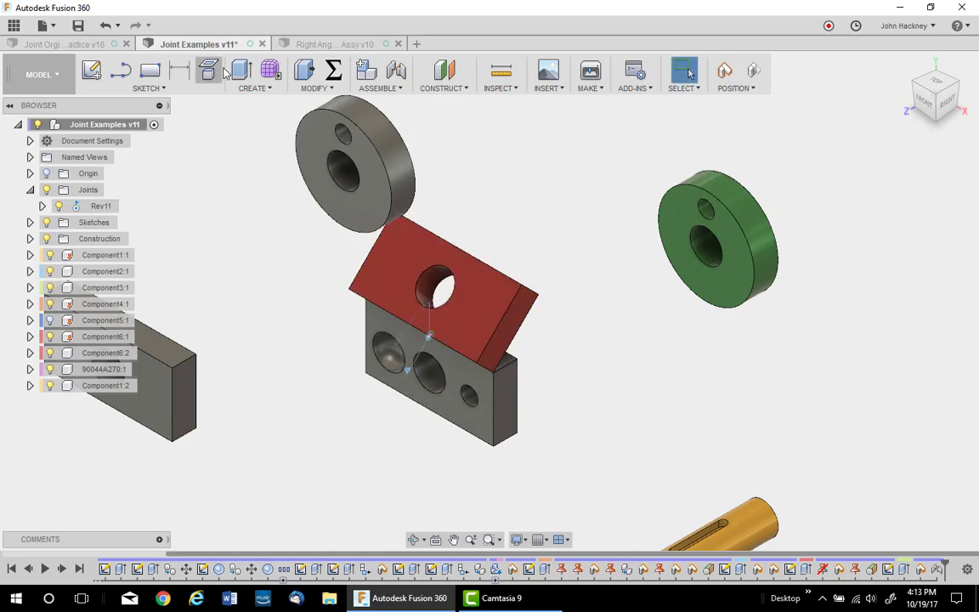
Step: Switch to the right angle engine assembly, list its joints, and play and end the joint animation of Drive Me
click(302, 43)
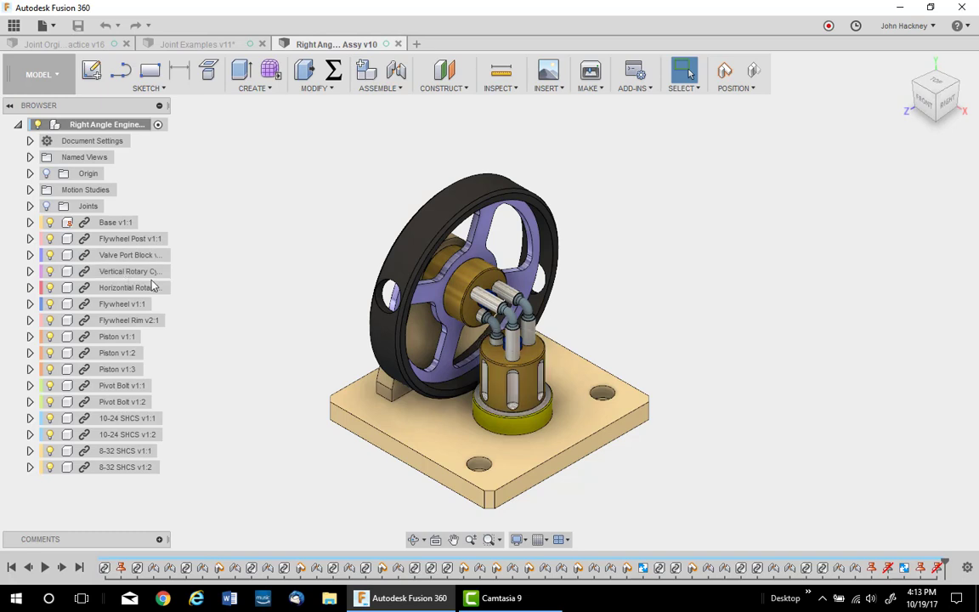
click(29, 206)
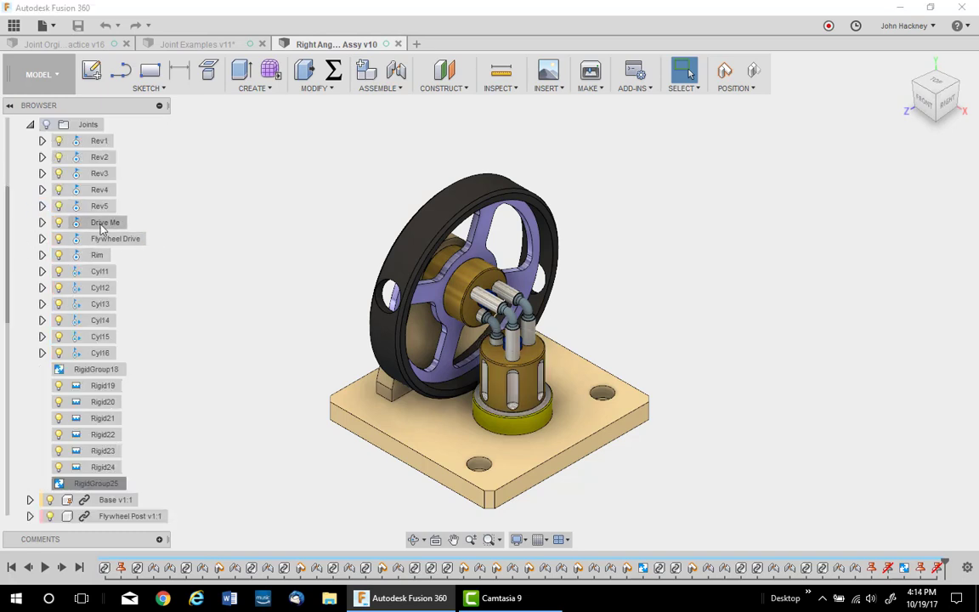
right_click(104, 222)
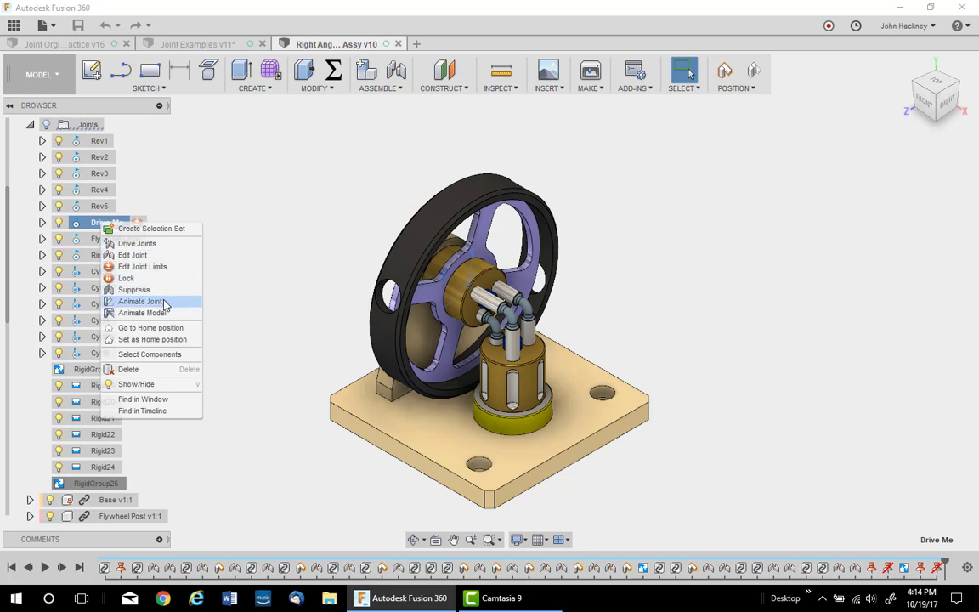
click(140, 302)
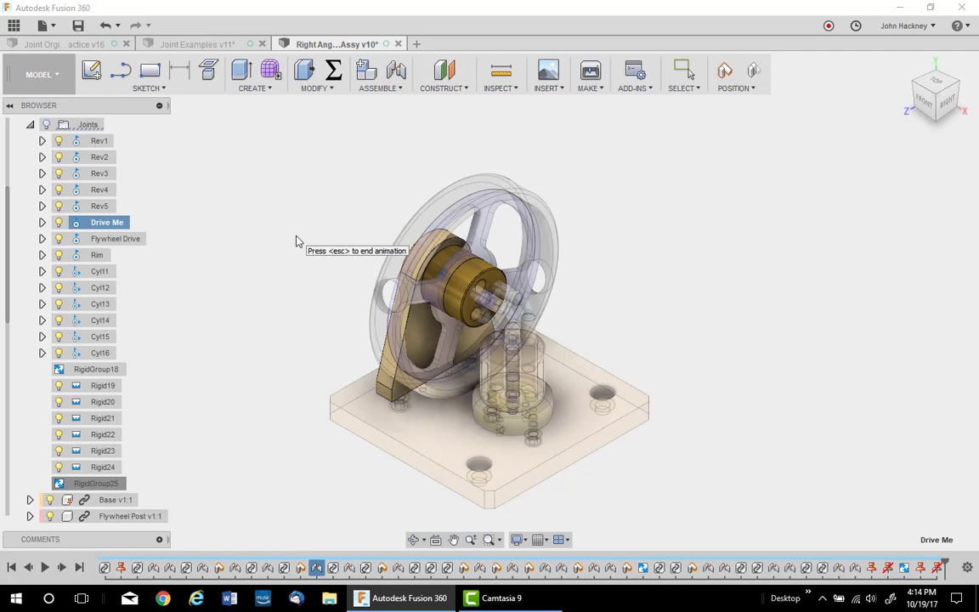
key(Escape)
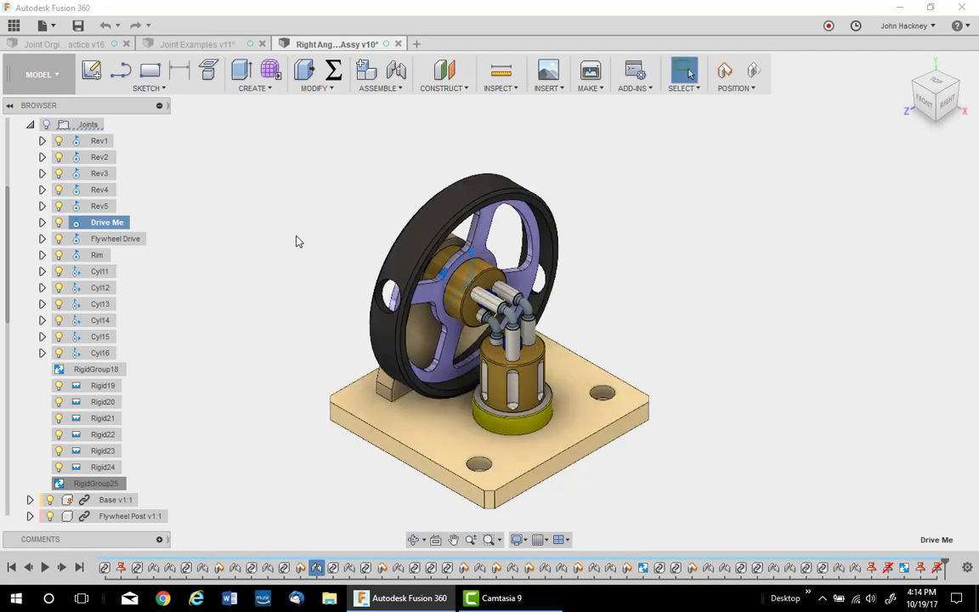
Step: Animate the whole engine model from the Drive Me joint and end the animation
right_click(111, 225)
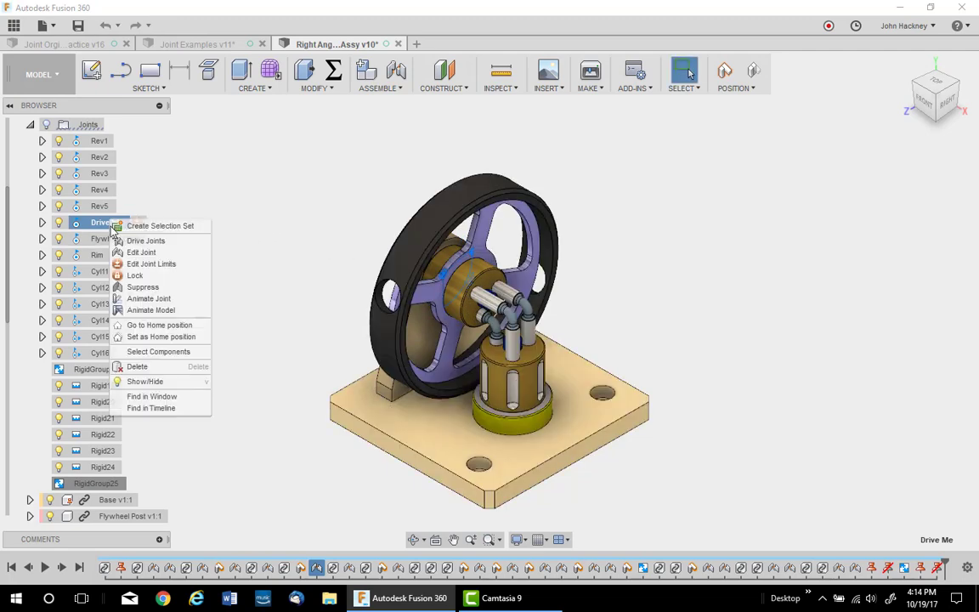
click(170, 311)
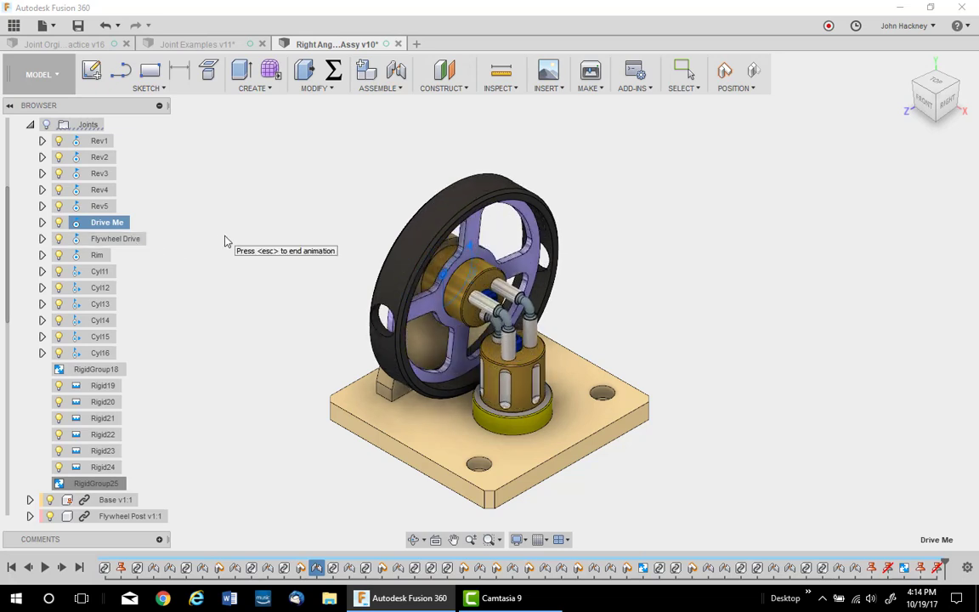
key(Escape)
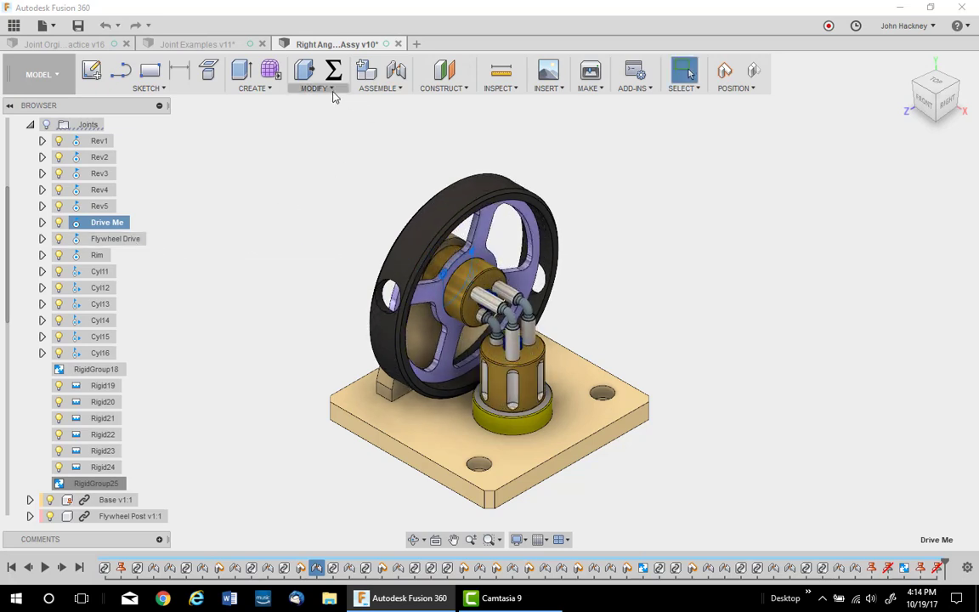
Step: Create a motion study for the Drive Me joint with an animation point of 720 deg at step 100
click(374, 88)
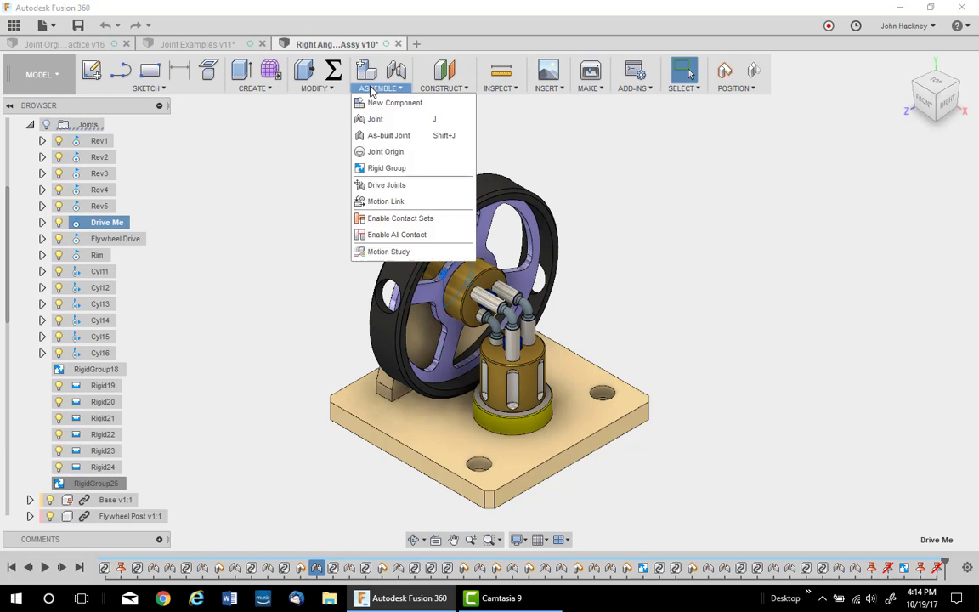
click(389, 251)
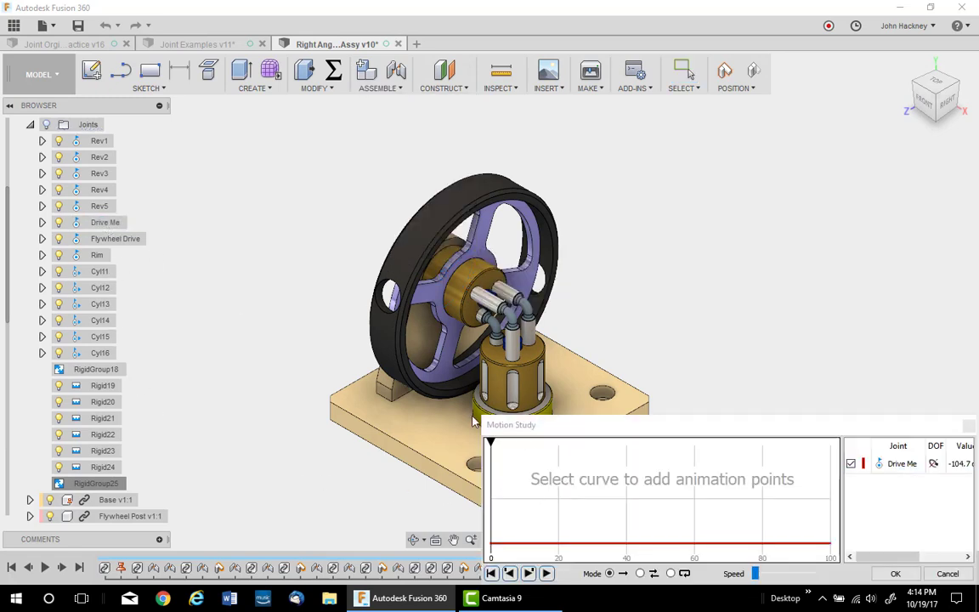
click(828, 544)
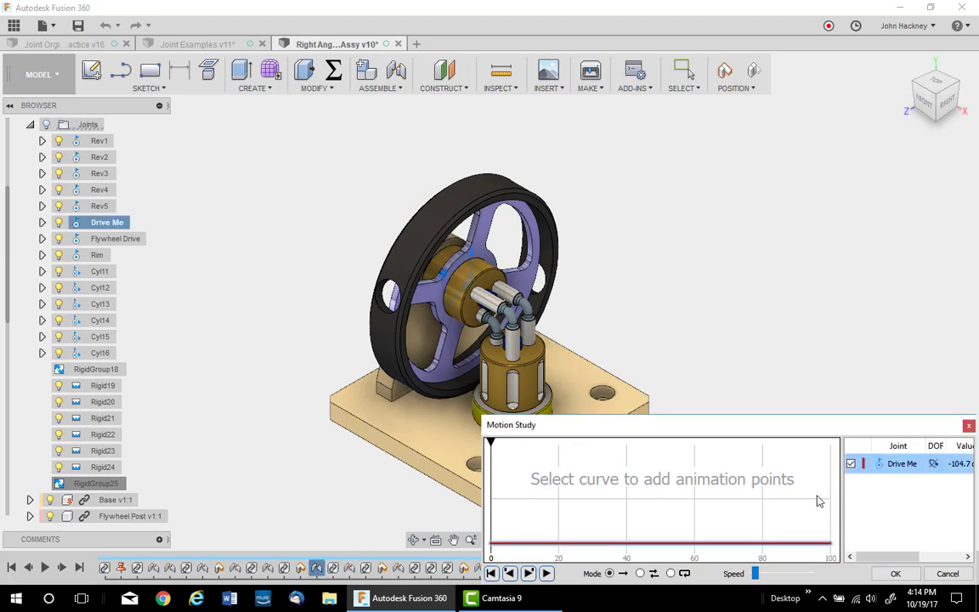
click(821, 544)
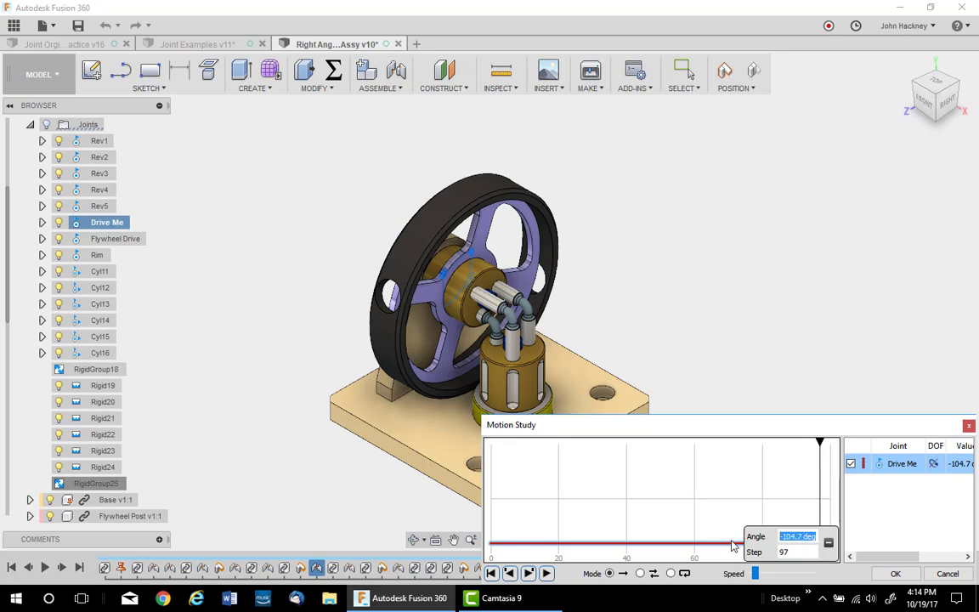
text(720)
key(Tab)
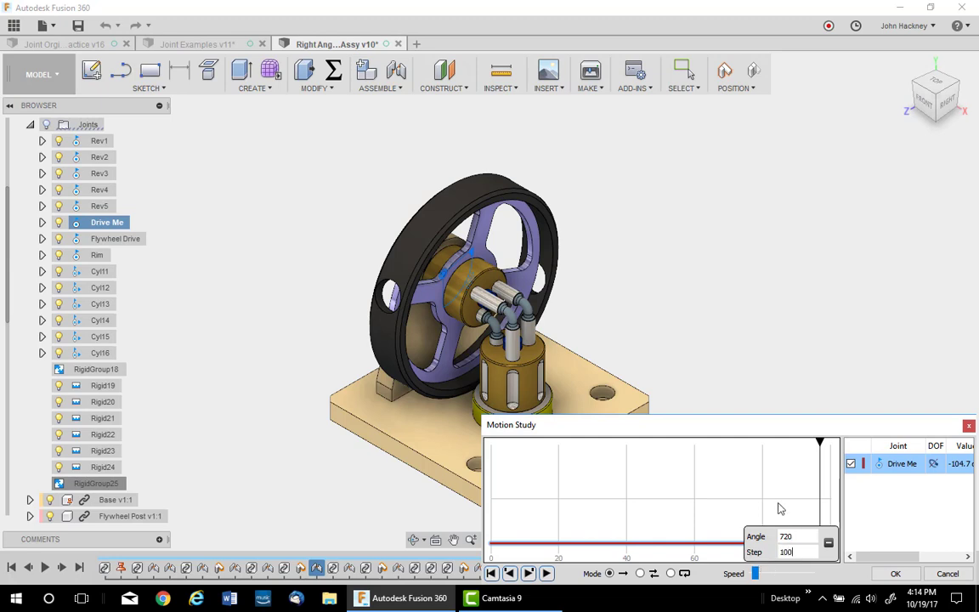
key(Return)
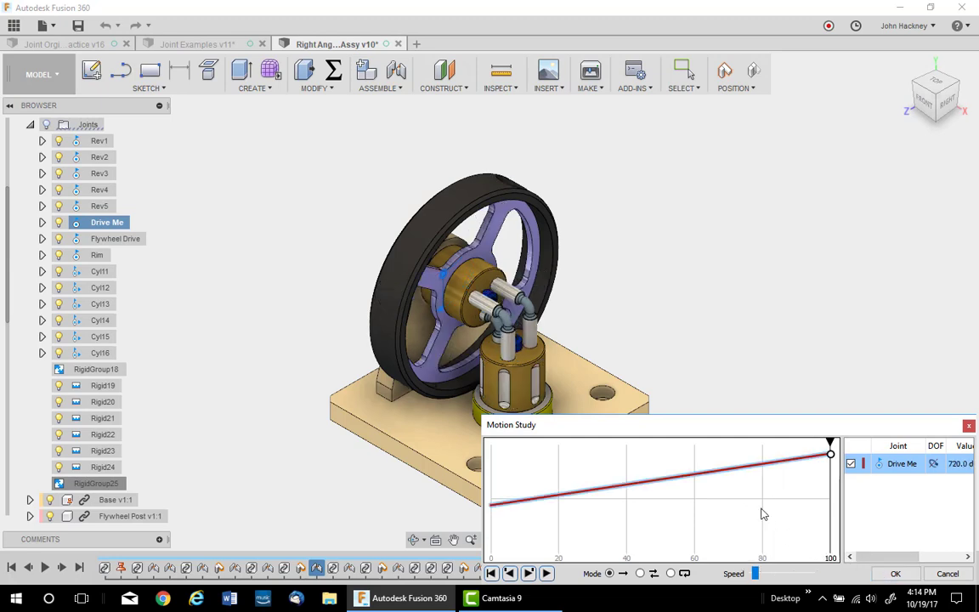
Step: Play the motion study in loop mode, try back-and-forth mode, set it to one-way mode and accept the study
drag(716, 426, 671, 341)
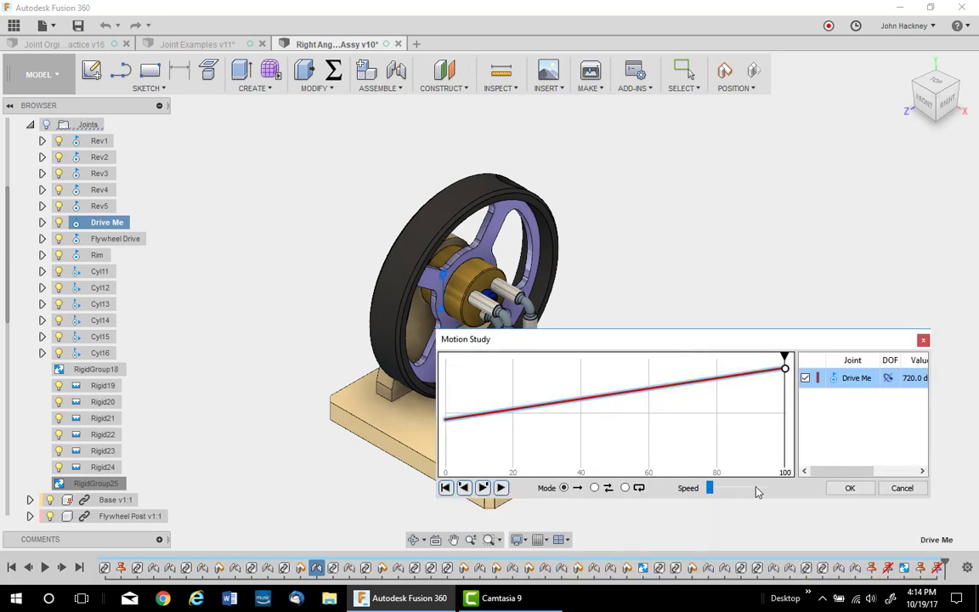
click(624, 488)
click(501, 487)
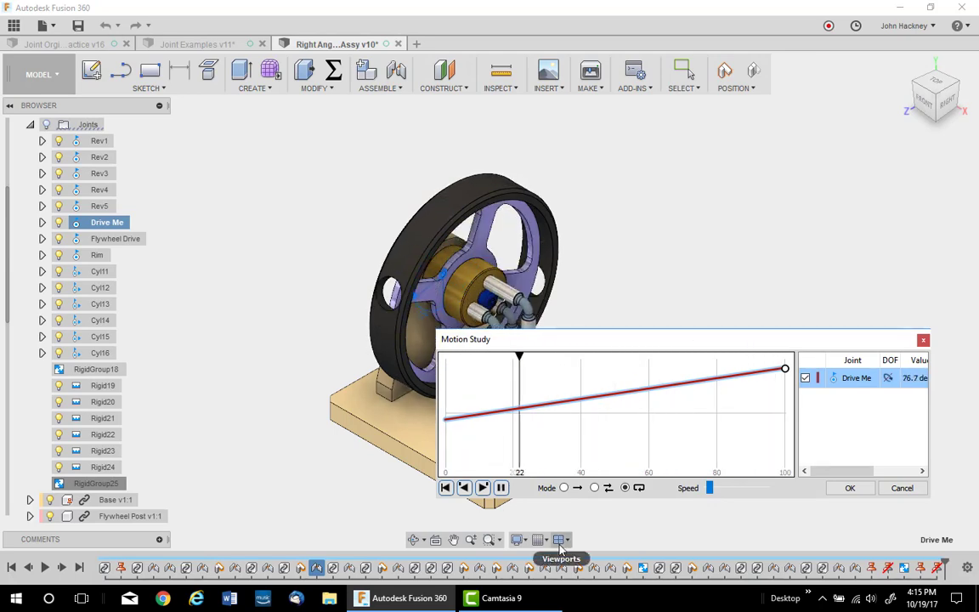
click(594, 488)
click(563, 487)
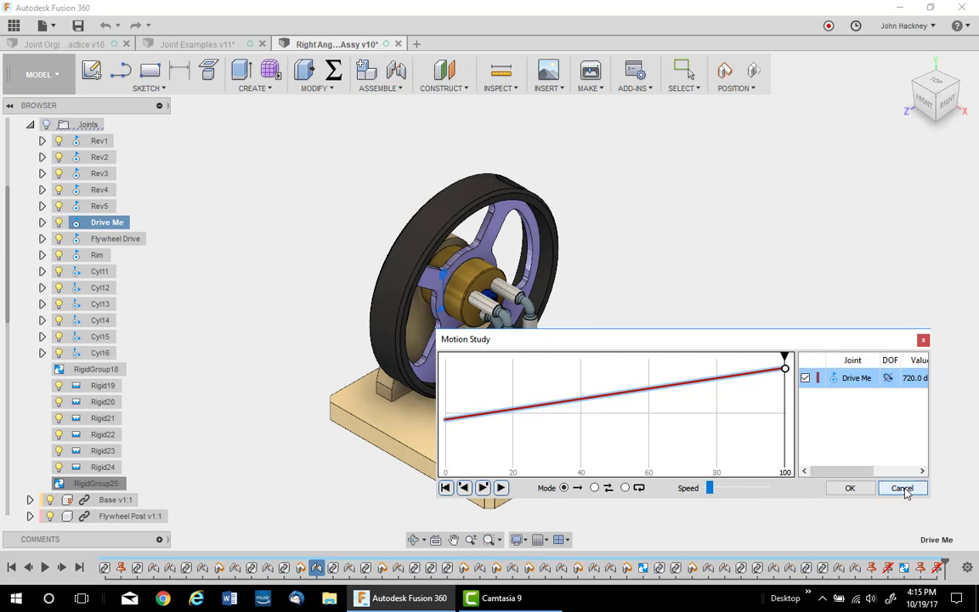
click(850, 488)
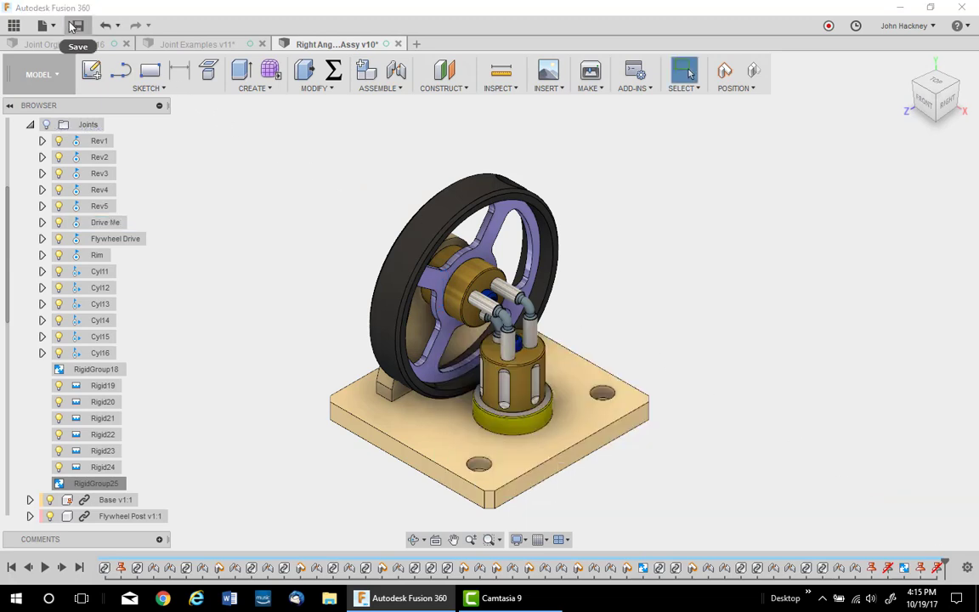
click(380, 88)
click(382, 251)
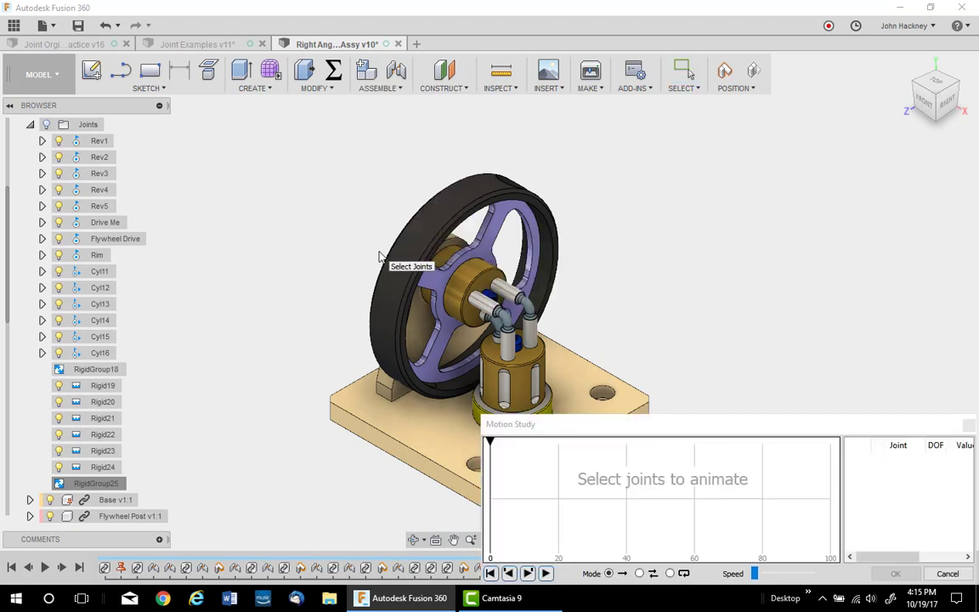
drag(736, 430, 707, 324)
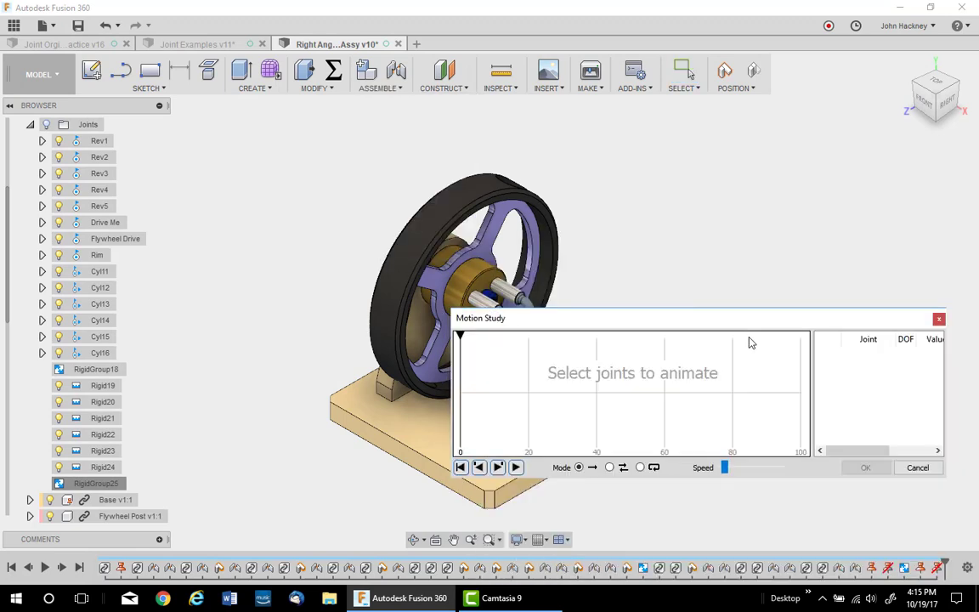
click(918, 467)
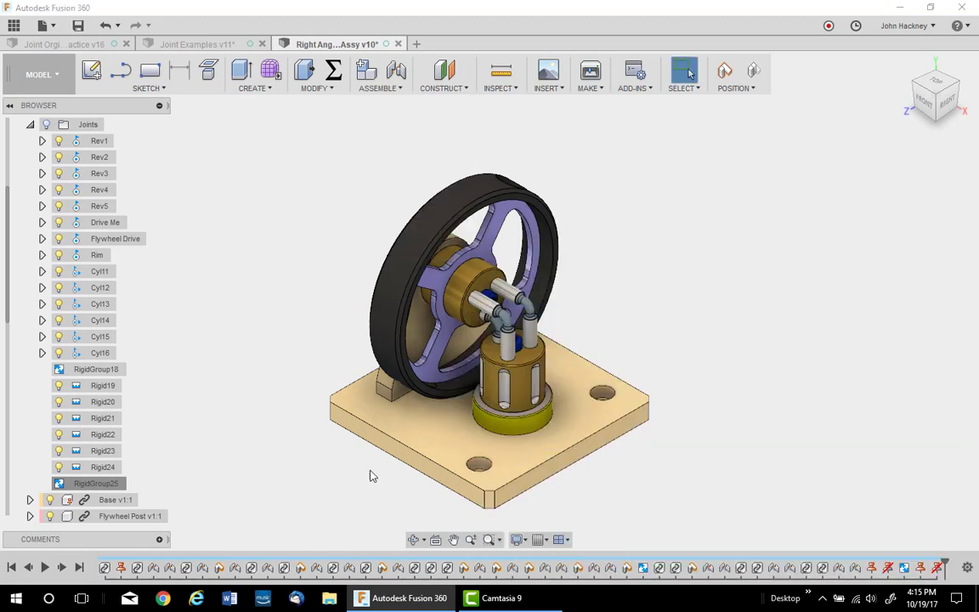
Step: Animate the whole model from the Drive Me joint and from the Rim joint, ending each animation
right_click(92, 223)
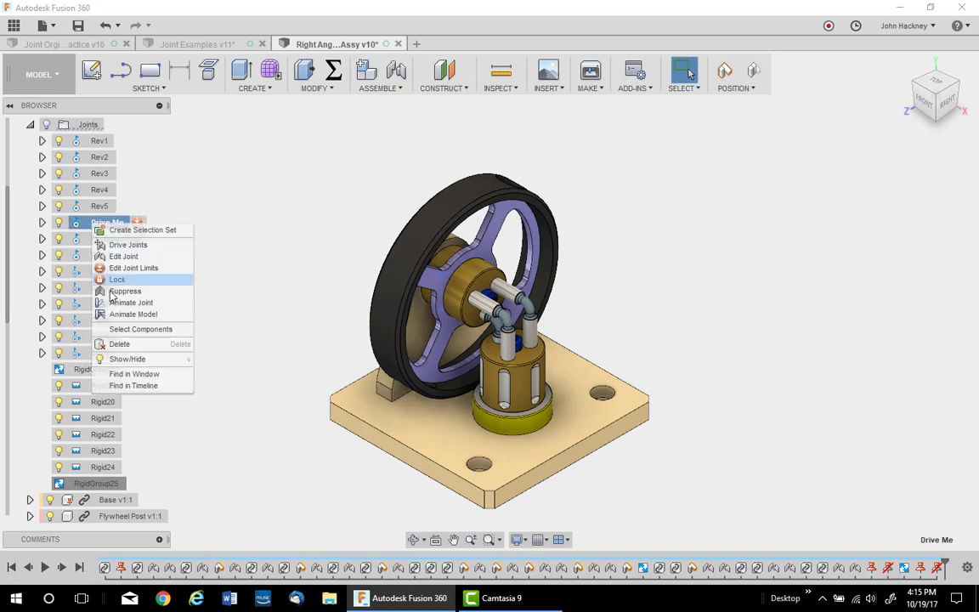
click(136, 314)
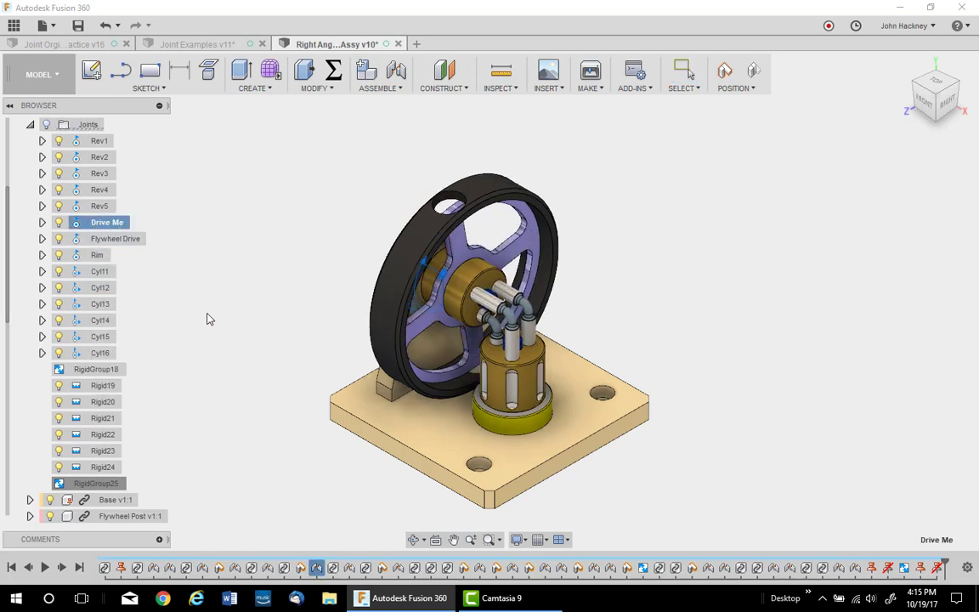
click(97, 257)
right_click(98, 256)
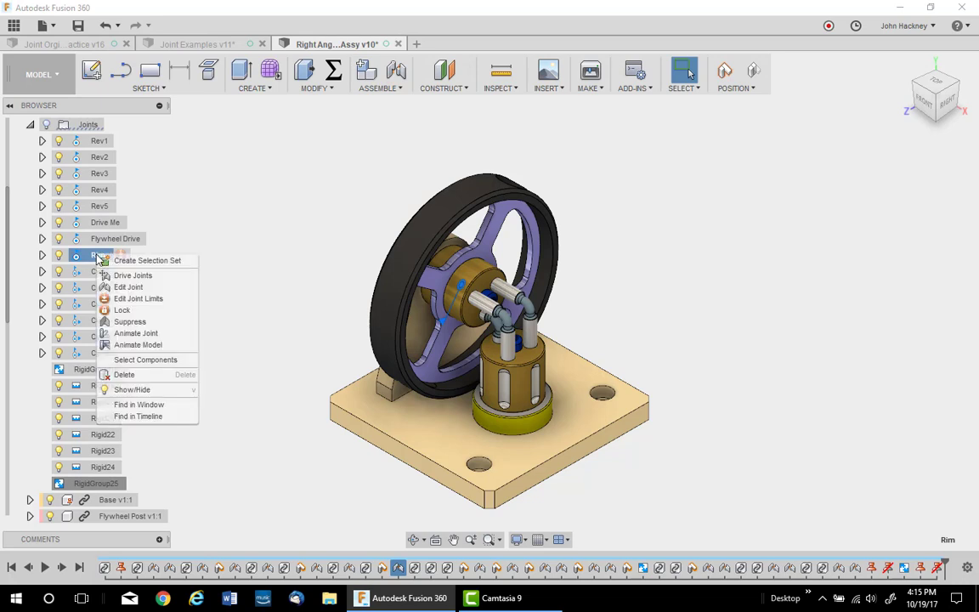
click(140, 344)
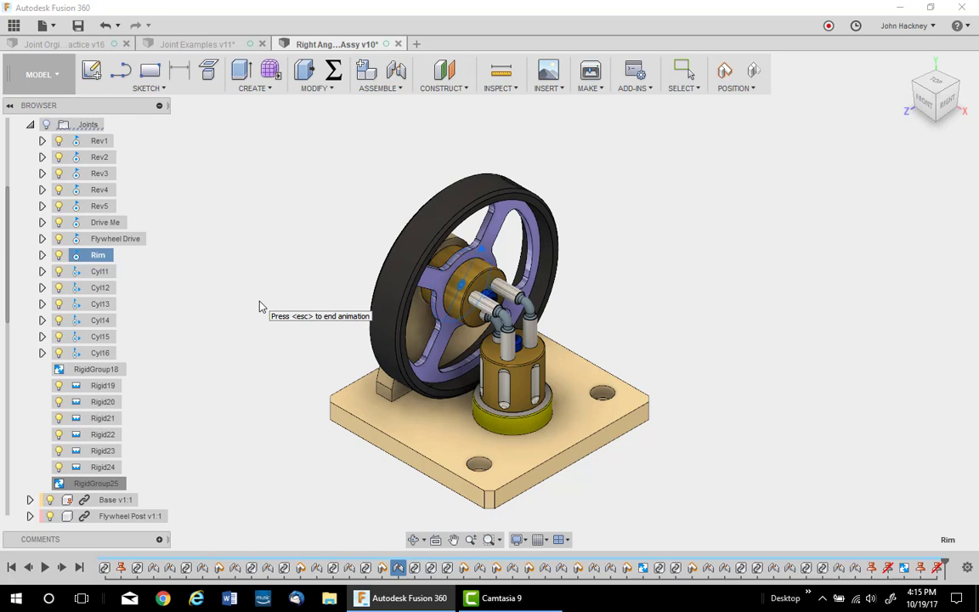
key(Escape)
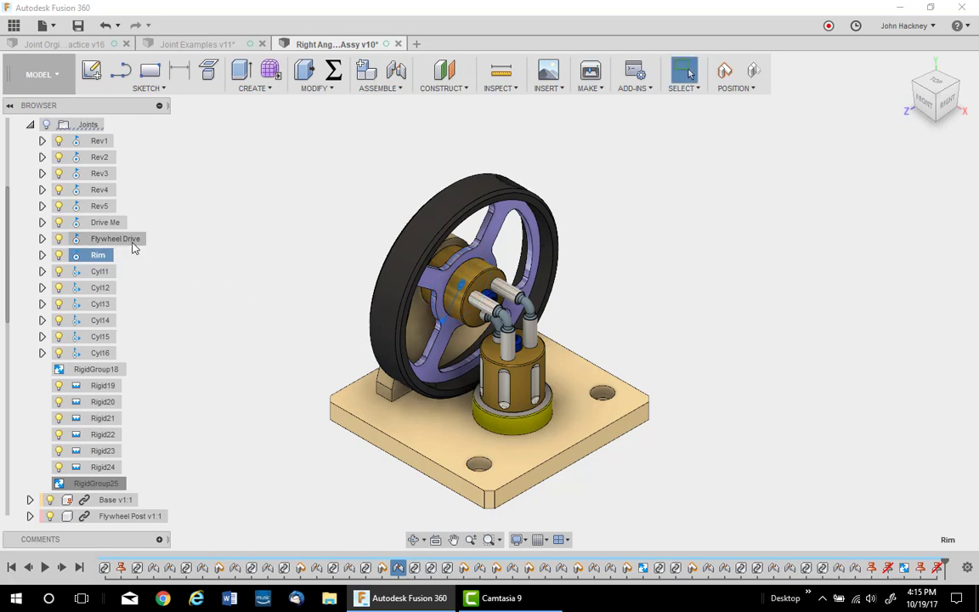
Step: Replay the model animation from the Drive Me joint, end it, and select RigidGroup25 among the joints
right_click(107, 223)
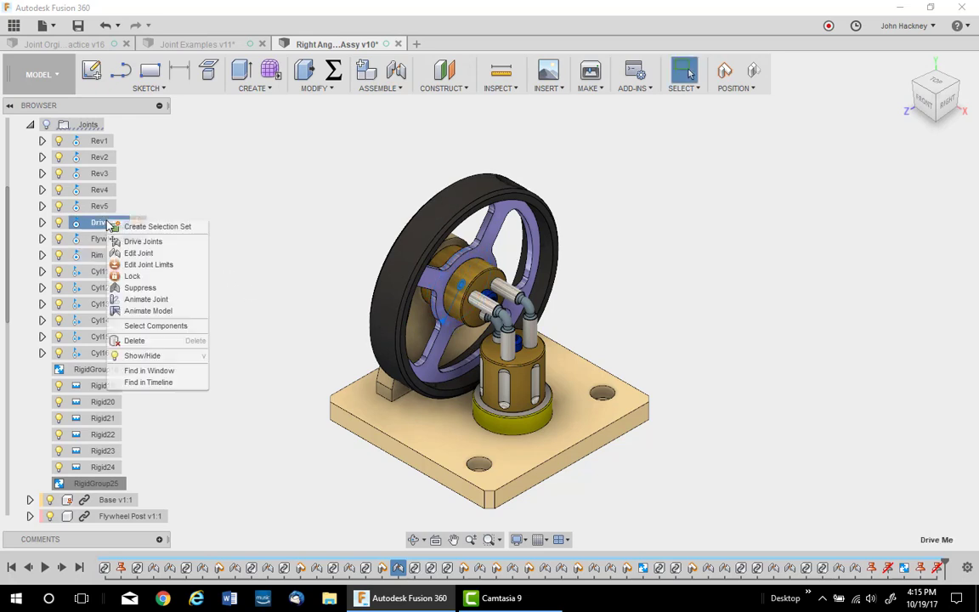
click(158, 311)
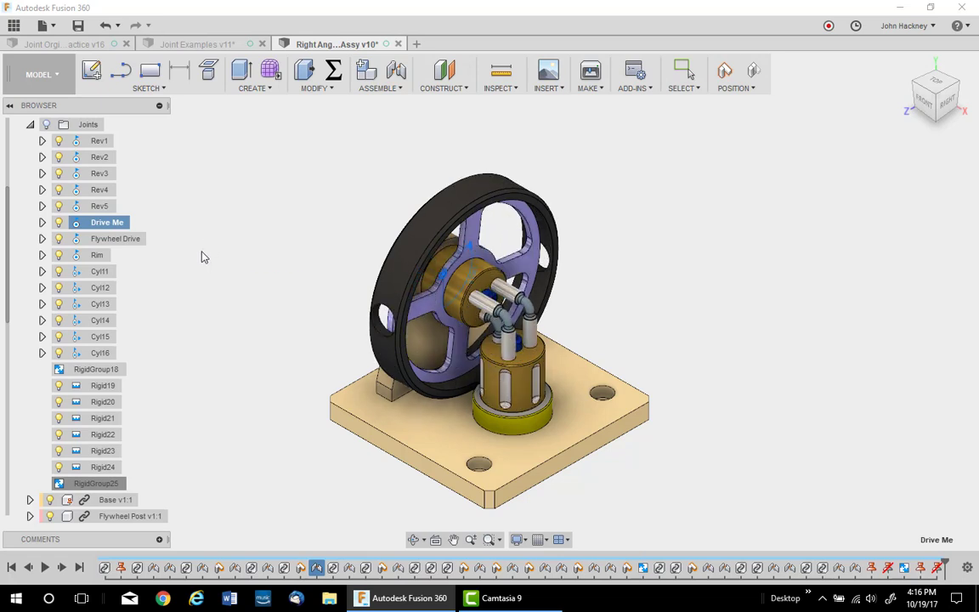
key(Escape)
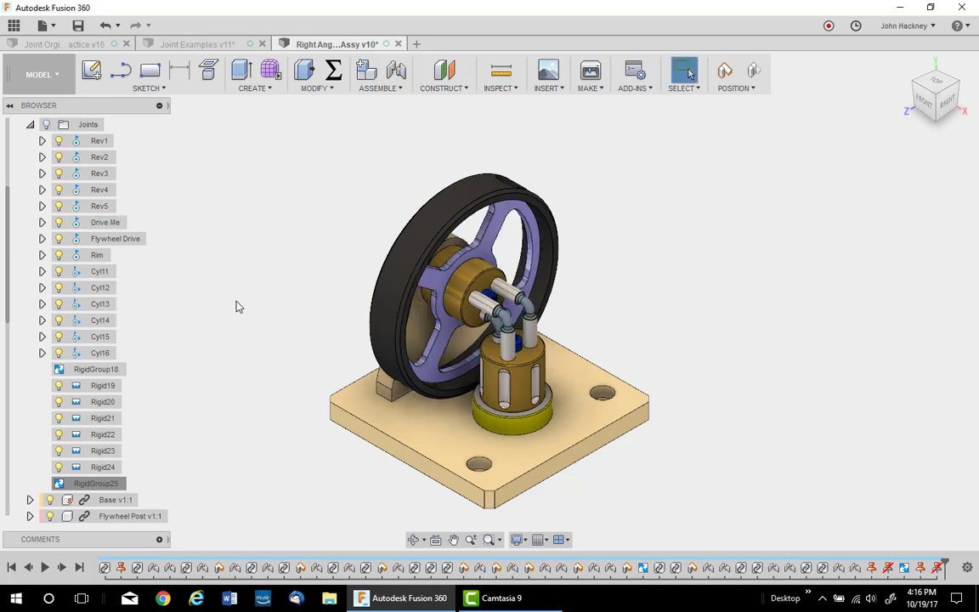
click(99, 483)
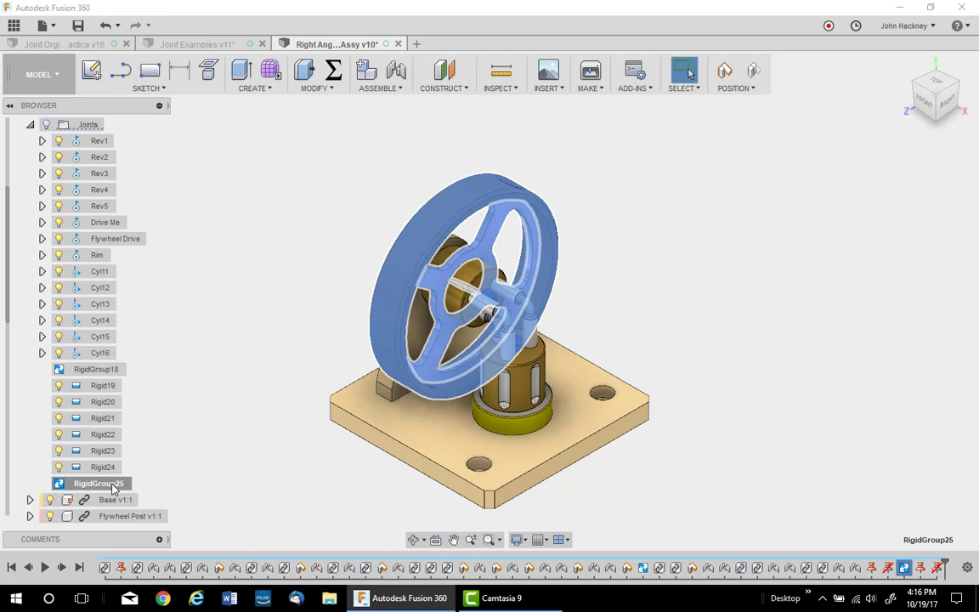
Step: Unsuppress RigidGroup25 and drive the engine assembly from the Drive Me joint so the flywheel turns to a new position
right_click(113, 486)
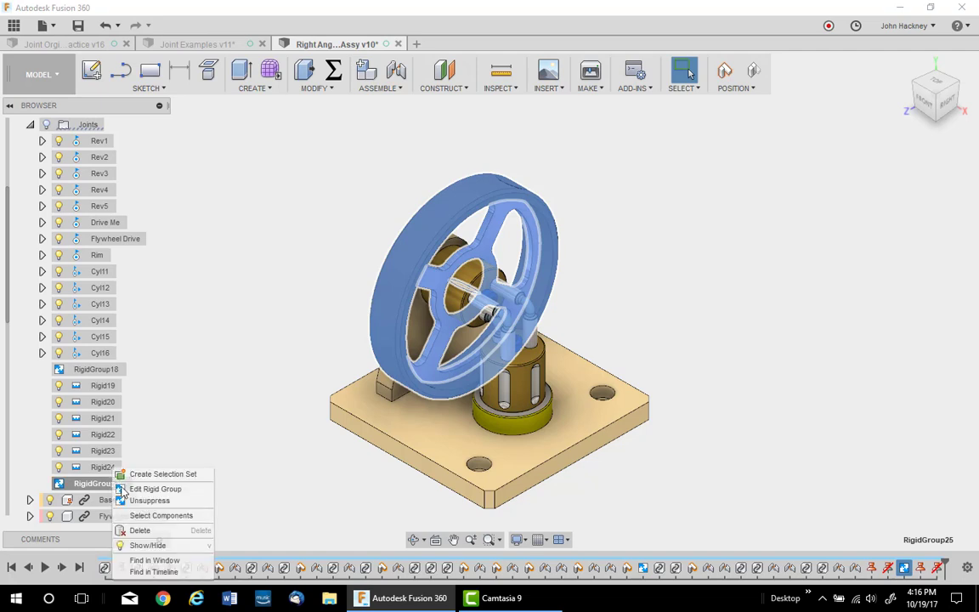
click(153, 500)
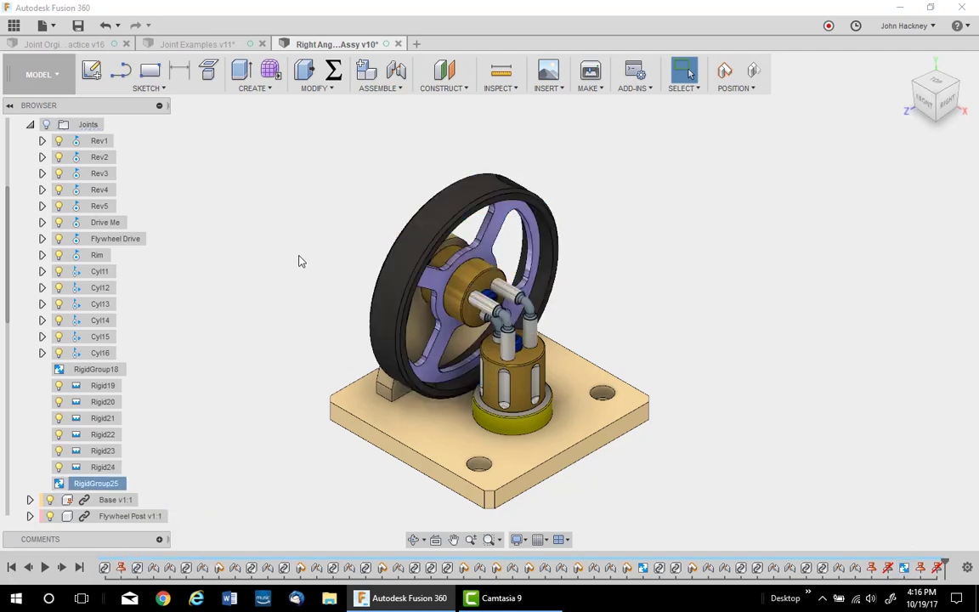
click(134, 222)
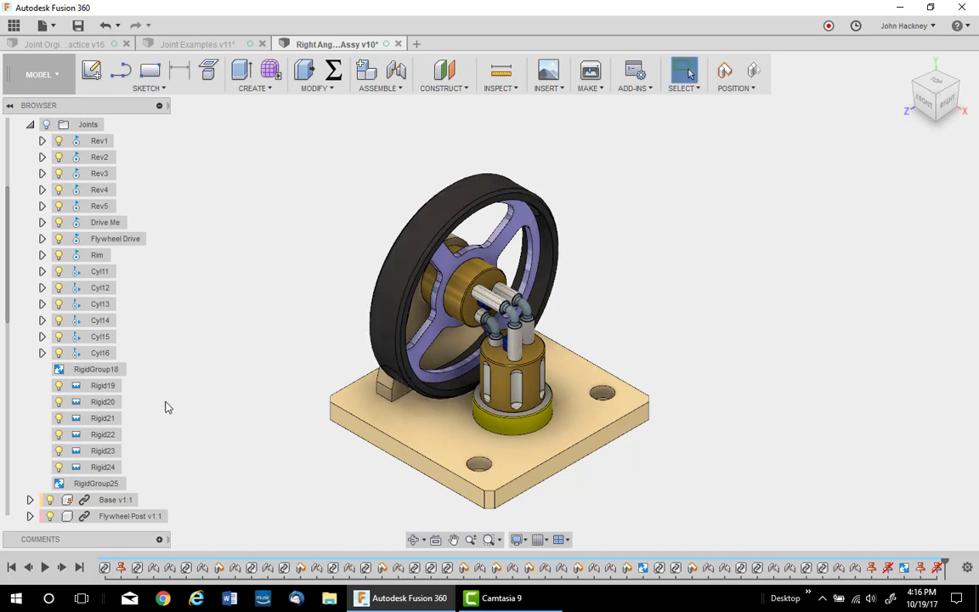
Step: Suppress RigidGroup25 and rotate the black flywheel rim independently of its spokes
right_click(106, 482)
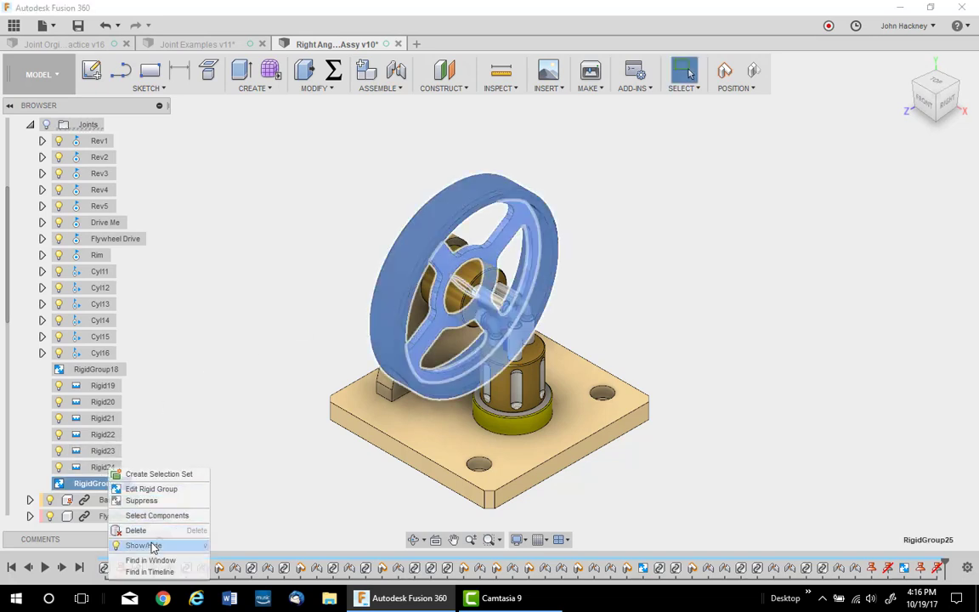
click(141, 500)
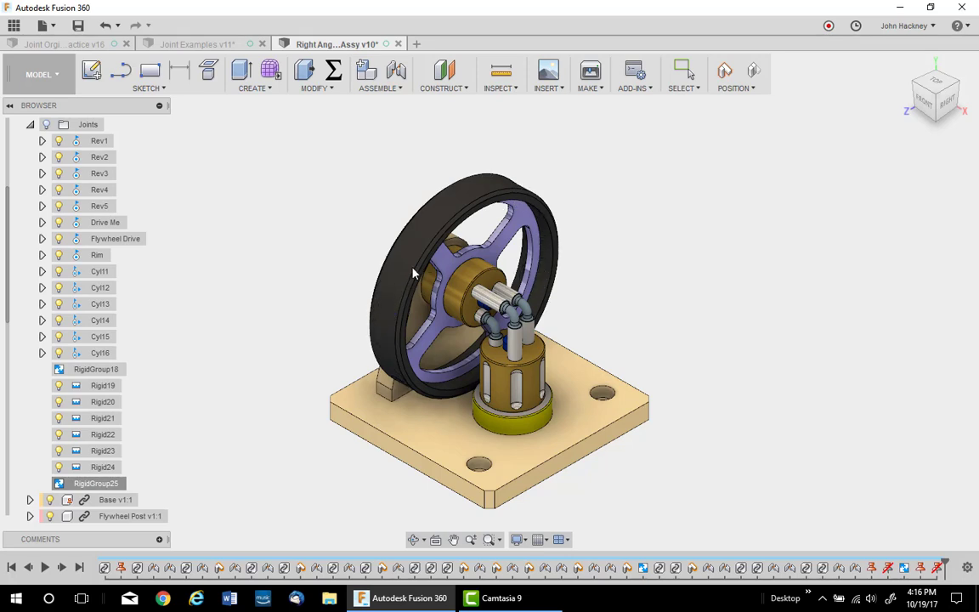
drag(531, 202, 525, 199)
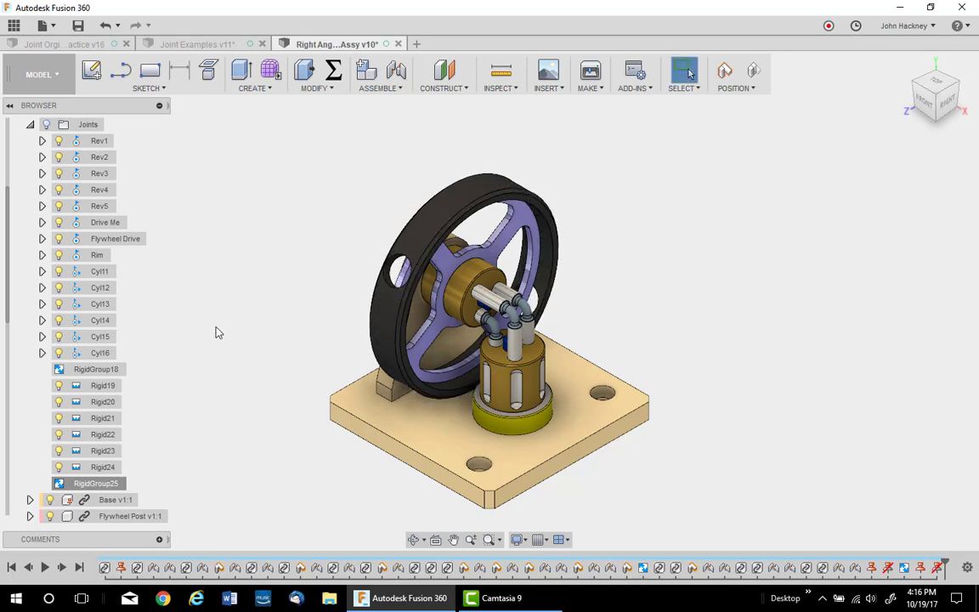